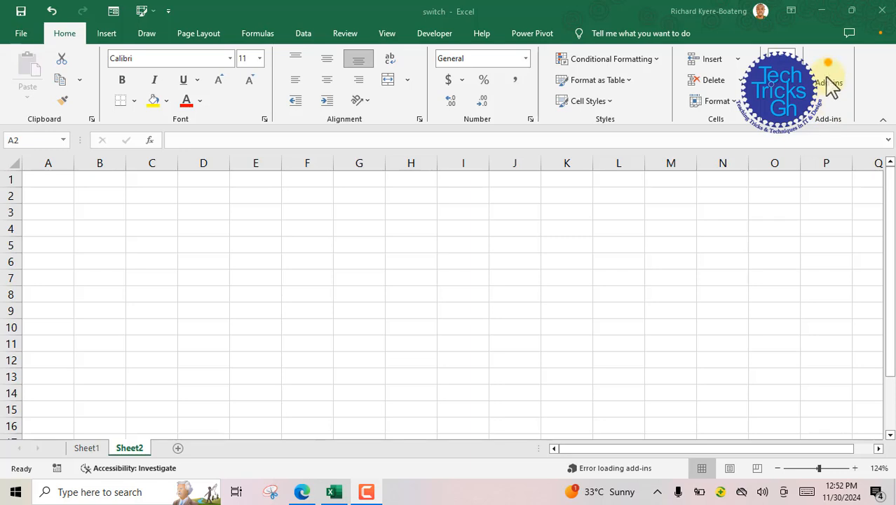
Step: Search the Office add-ins store for "GPT FOR EXCEL" and add the ChatGPT for Excel add-in
click(829, 74)
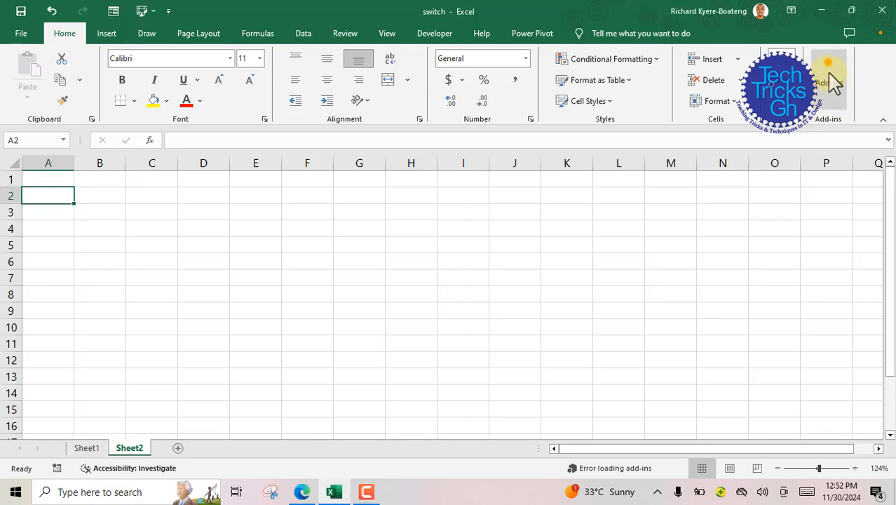
click(832, 82)
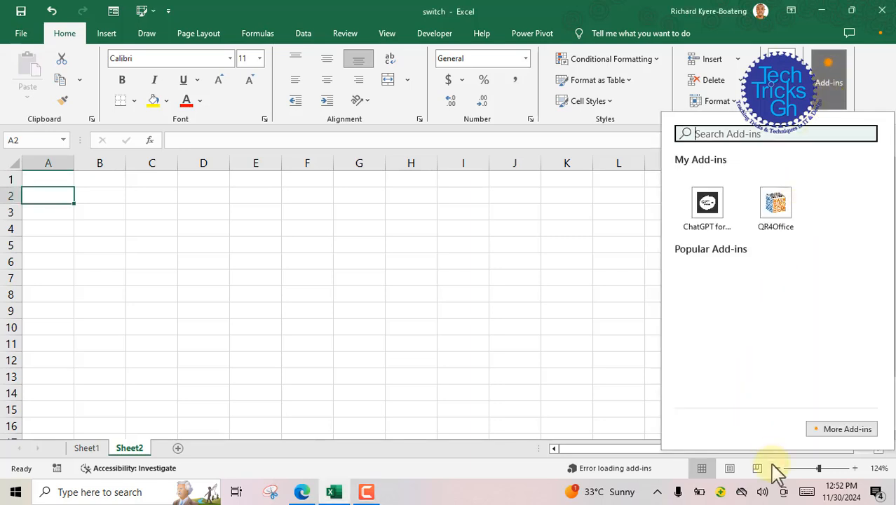
click(847, 429)
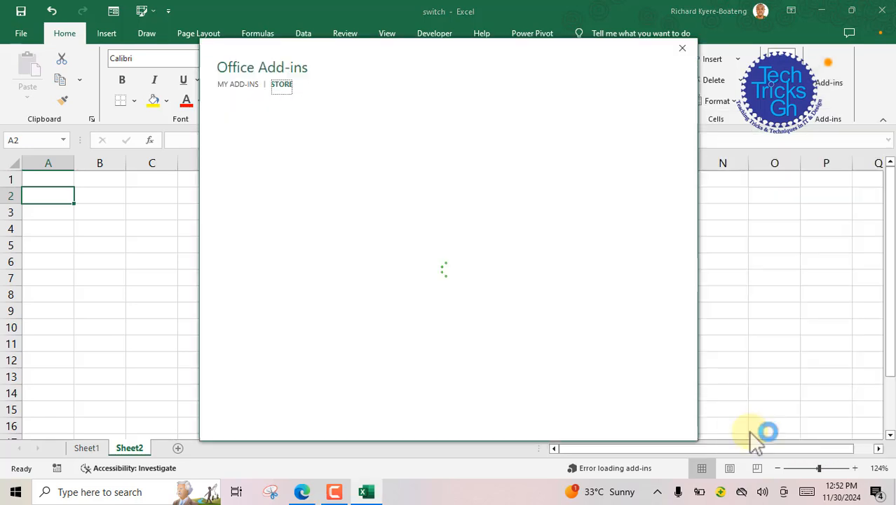
click(258, 140)
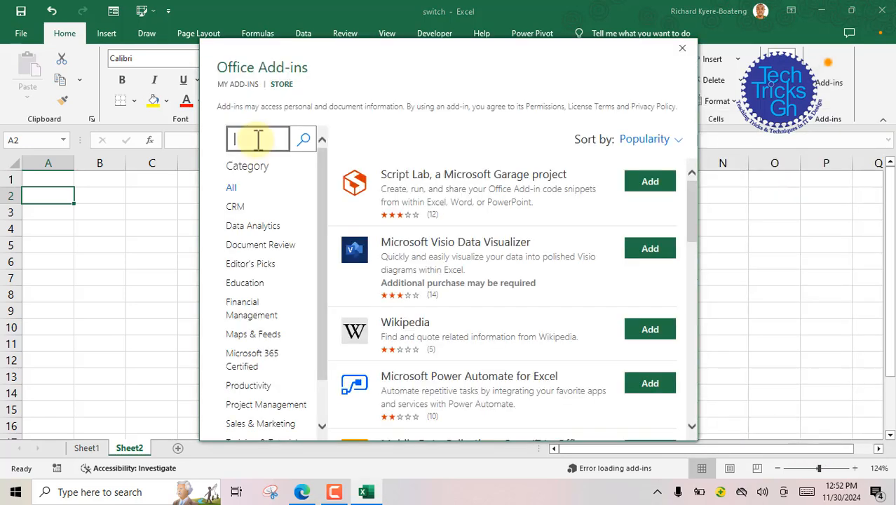
text(GPT FOR)
text( EXCEL)
click(305, 142)
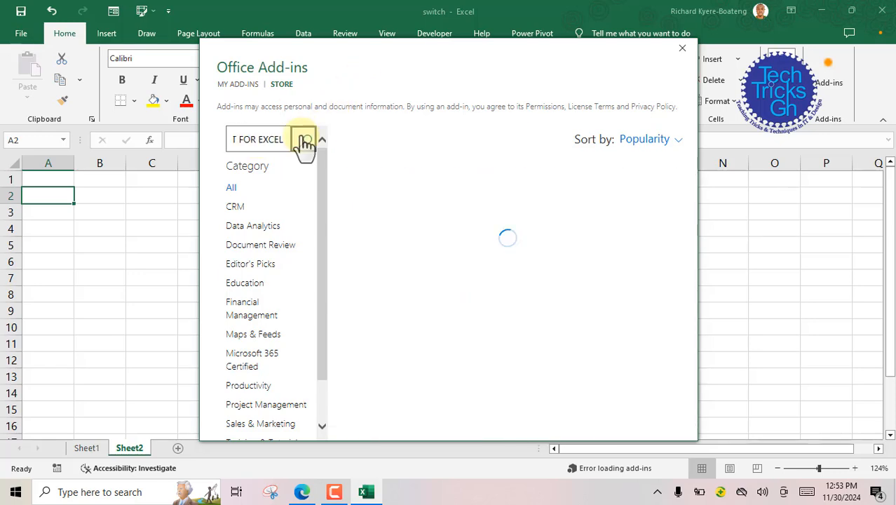
click(647, 346)
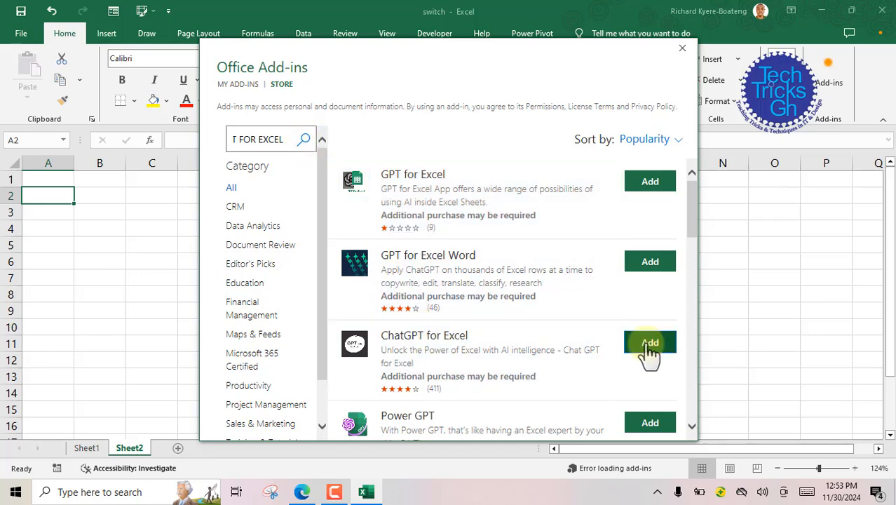
click(585, 282)
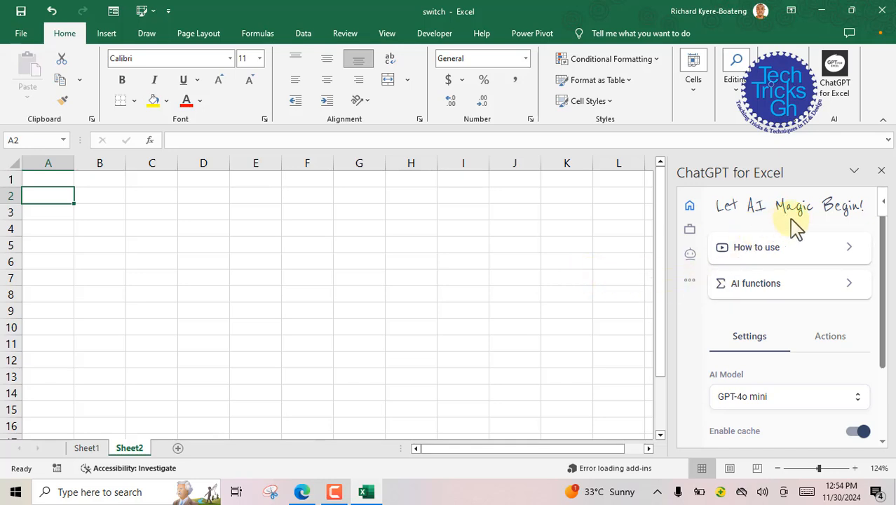
Step: Browse the add-in's list of AI functions and open the AI.ASK description
click(759, 291)
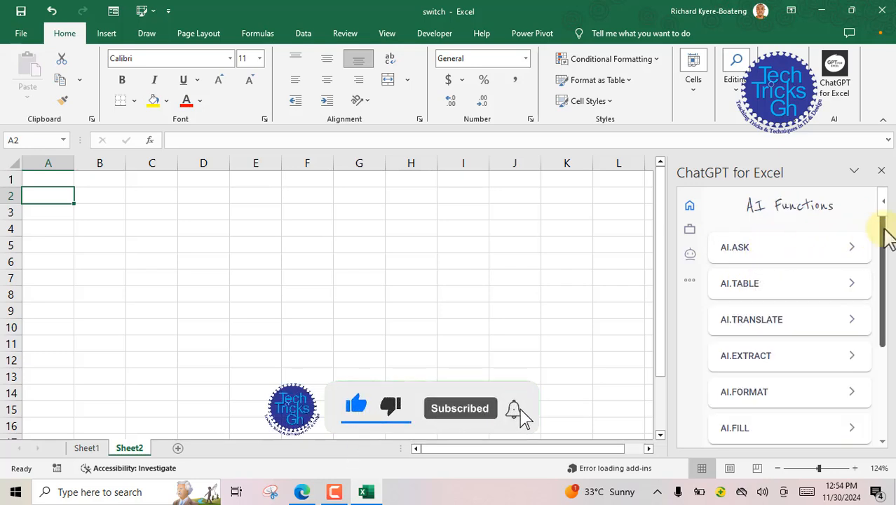
drag(889, 239, 888, 281)
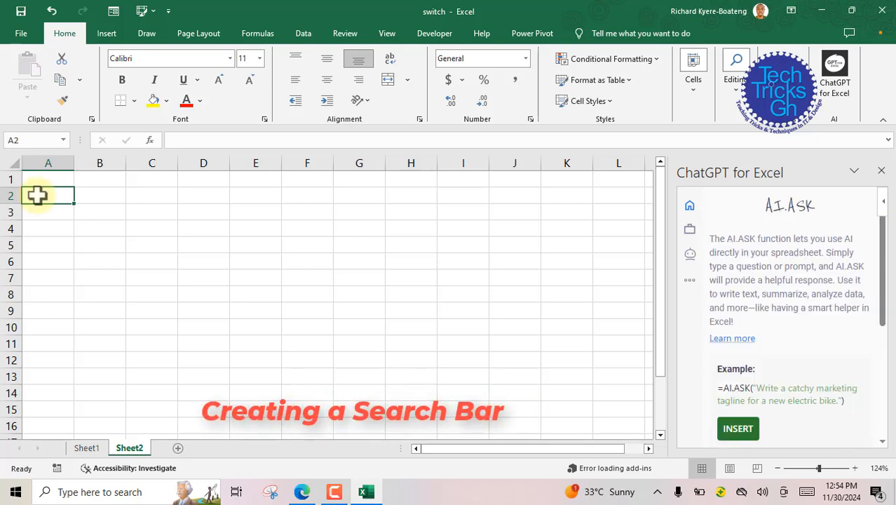
Step: Merge cells A2:H2 into one cell without centring for the search bar
drag(38, 196, 394, 194)
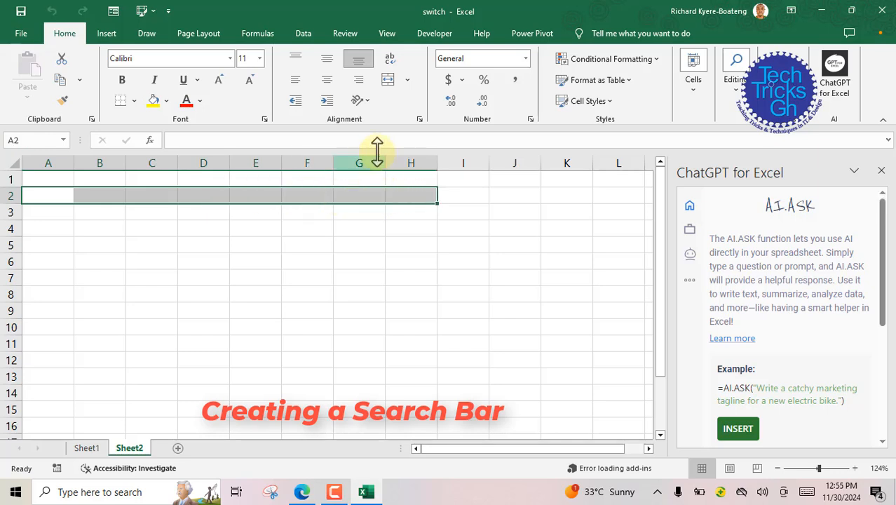
click(408, 81)
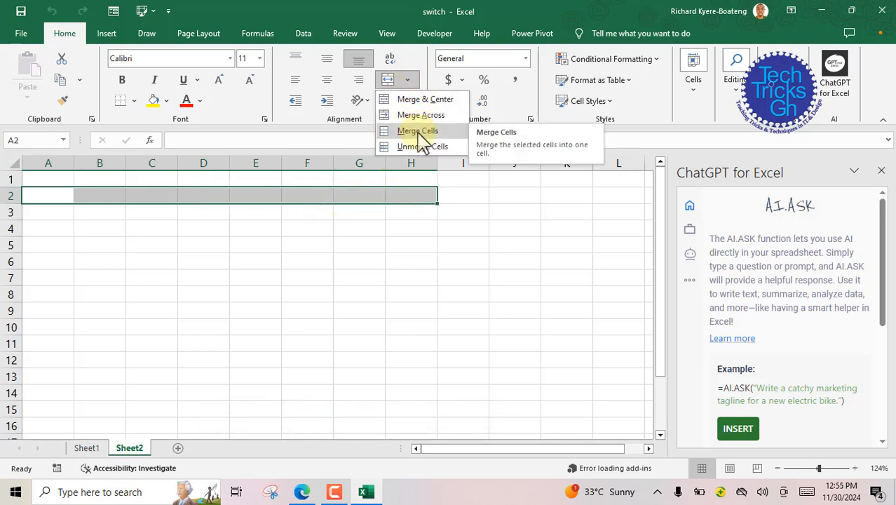
click(419, 132)
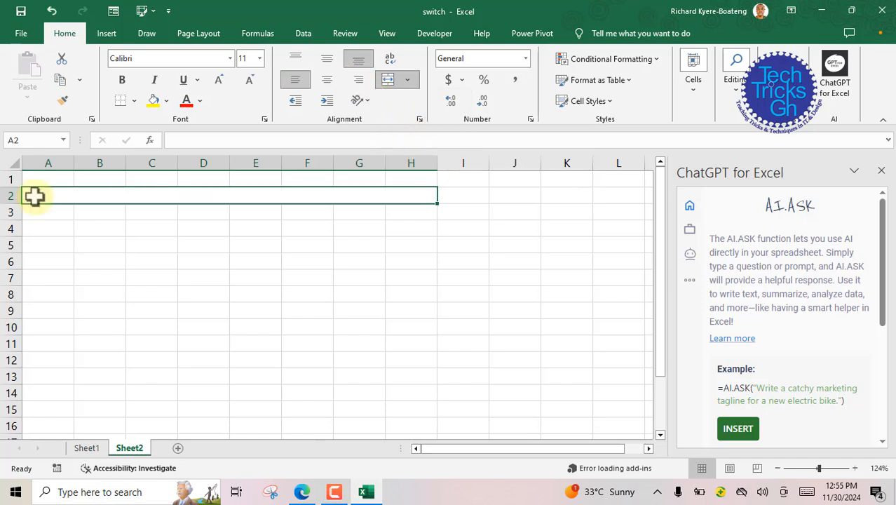
Step: Enter the query "Ghana's presidential results 2012" in merged cell A2
text(ghan)
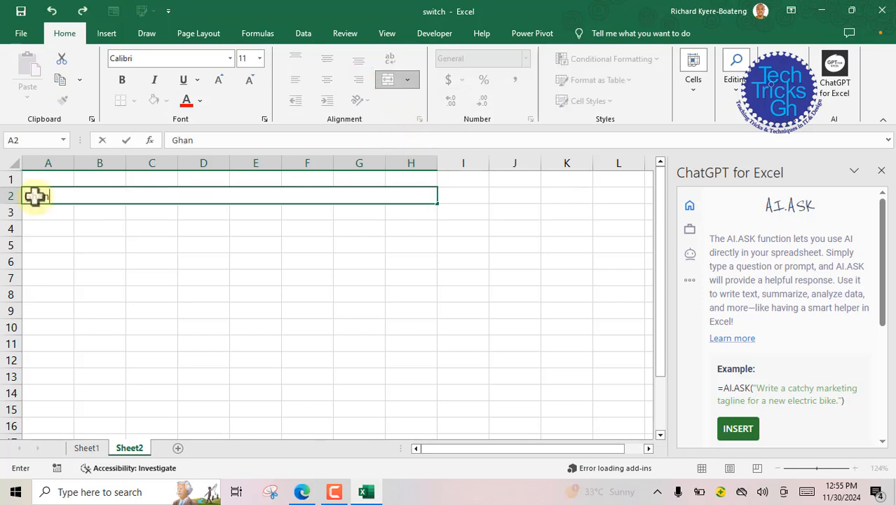
text(a's preside)
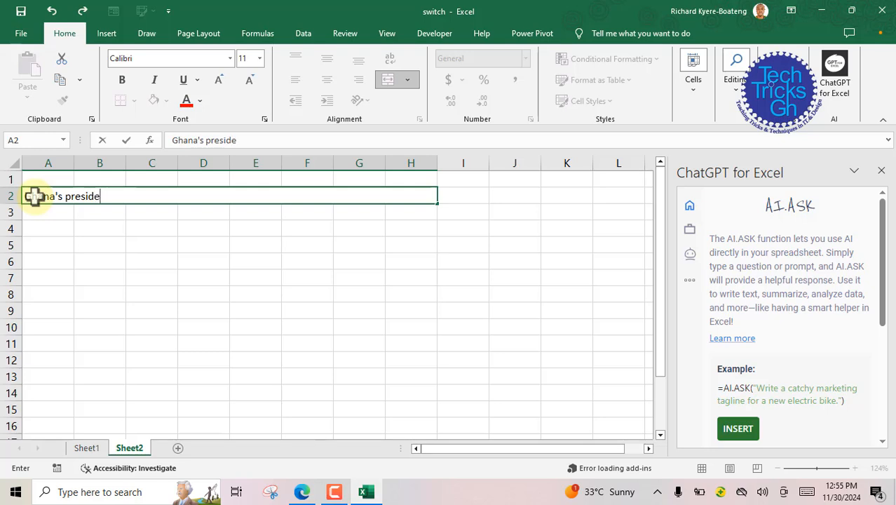
text(ntial re)
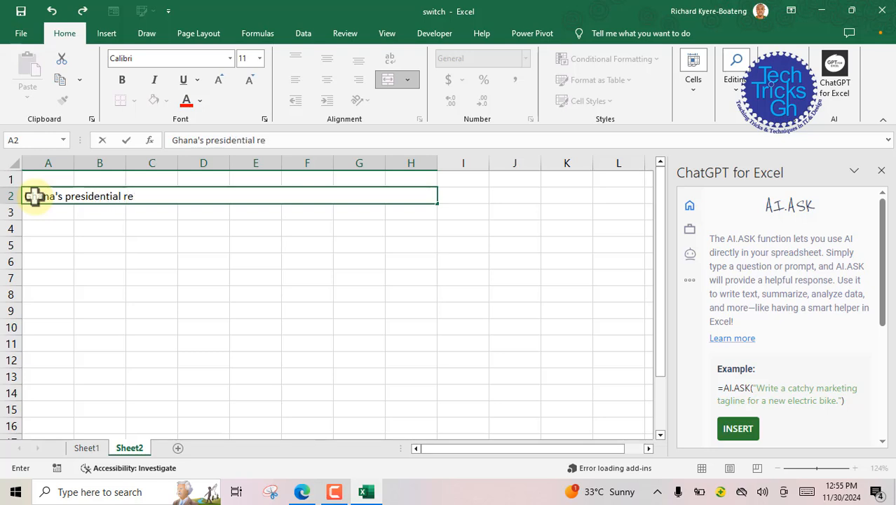
text(sults 2012)
Step: Merge the range A4:H100 into one answer area with wrapped text and Top vertical alignment
drag(33, 228, 398, 359)
scroll(402, 324, up, 20)
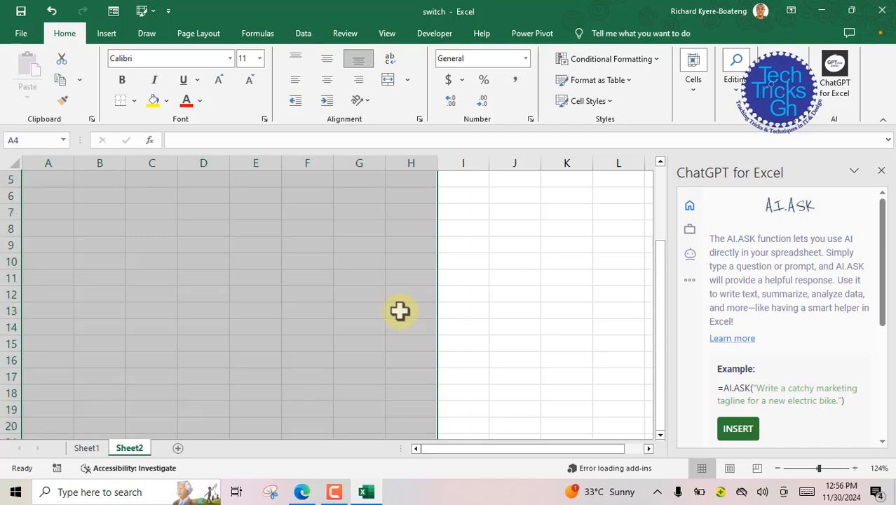
click(420, 119)
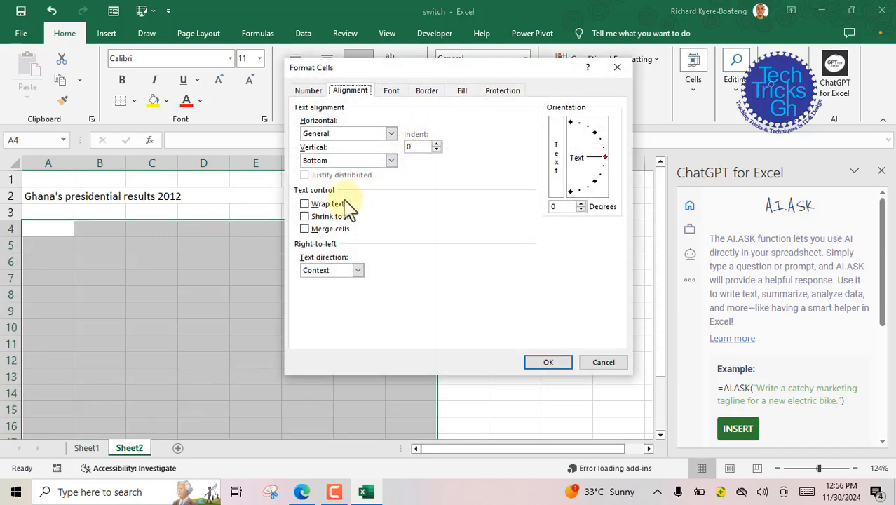
click(306, 230)
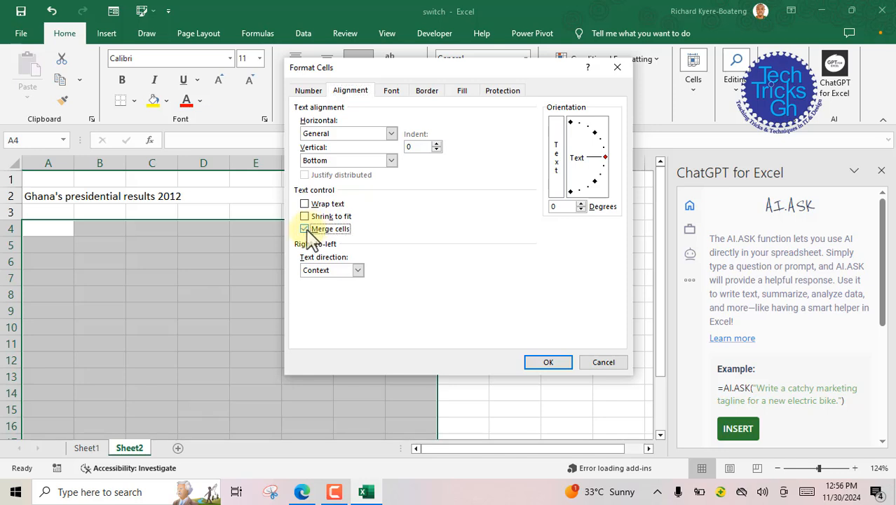
click(307, 204)
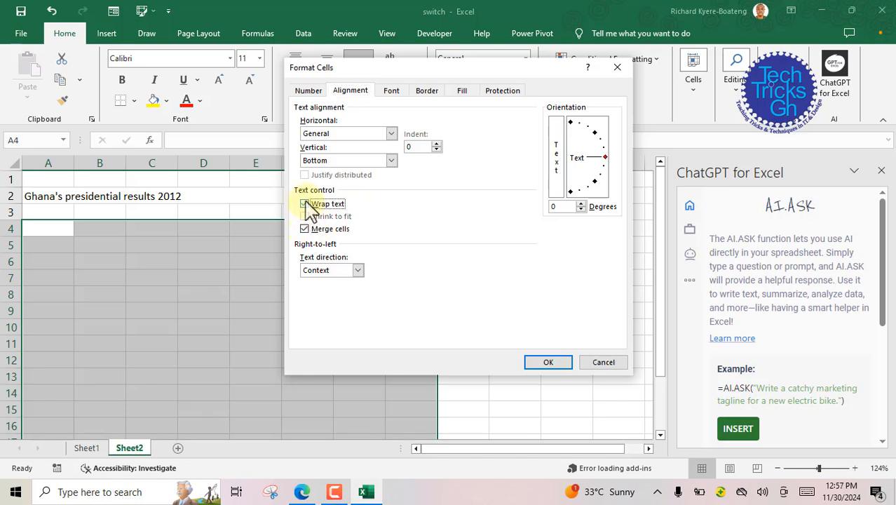
click(391, 160)
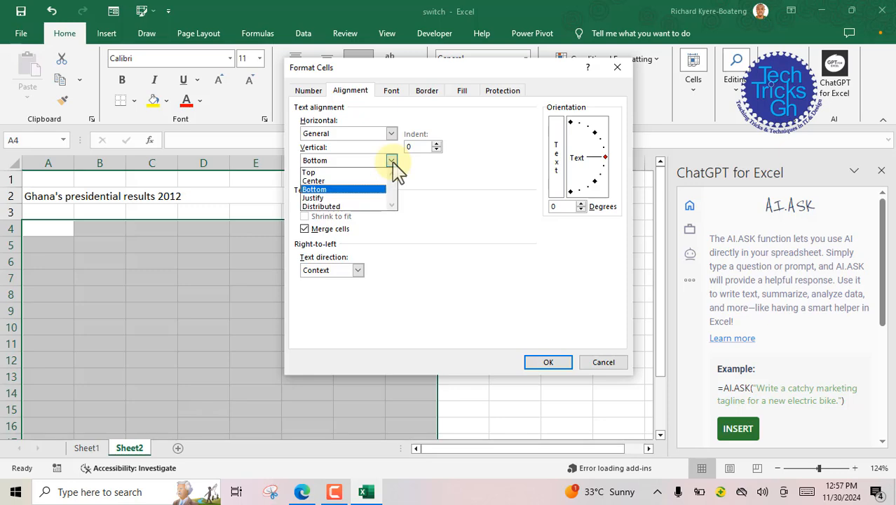
click(324, 173)
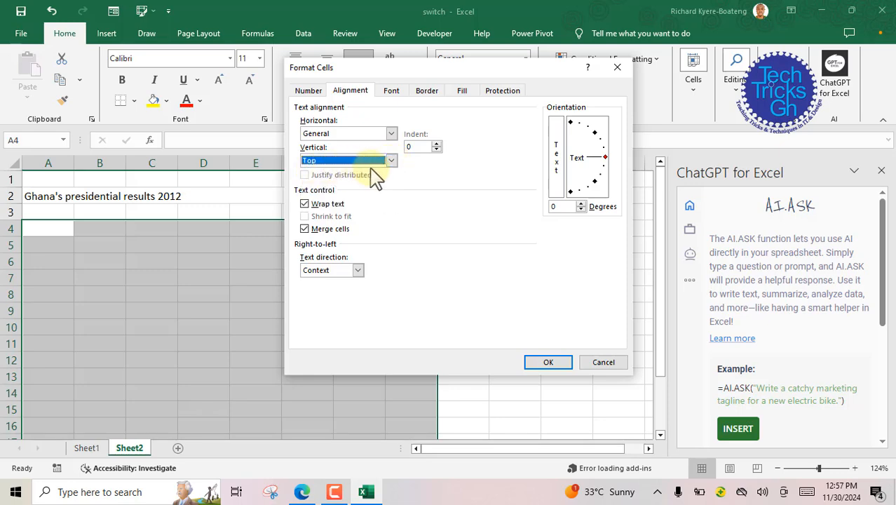
click(537, 364)
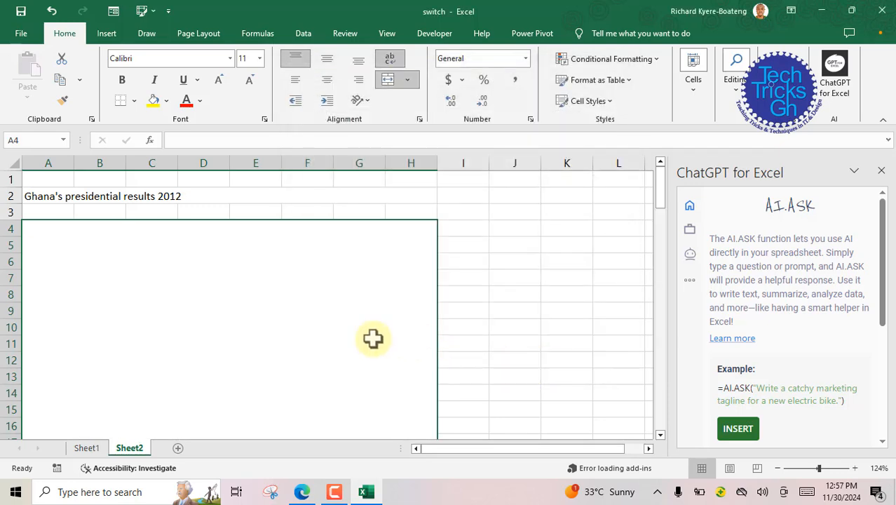
Step: Fill the merged answer area and the search bar in A2 with Green, Accent 6, Lighter 60%
click(166, 102)
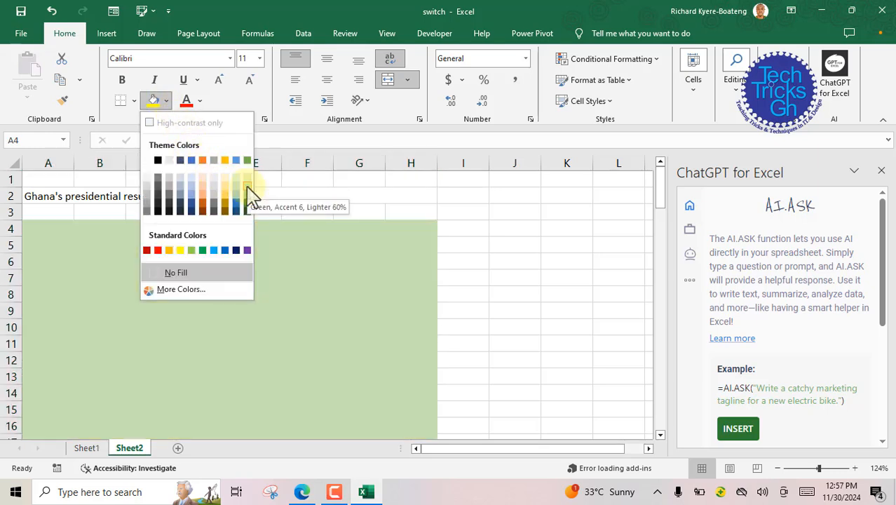
click(247, 189)
click(106, 190)
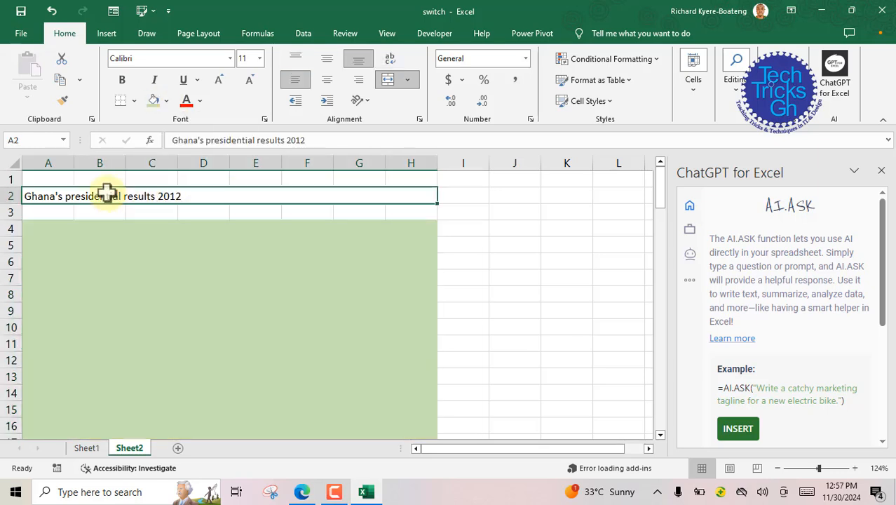
click(167, 102)
click(247, 183)
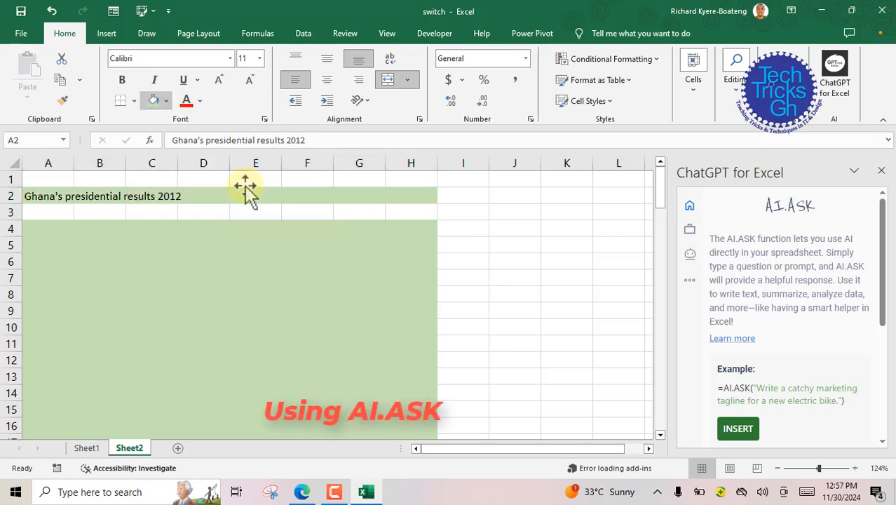
click(138, 244)
click(72, 198)
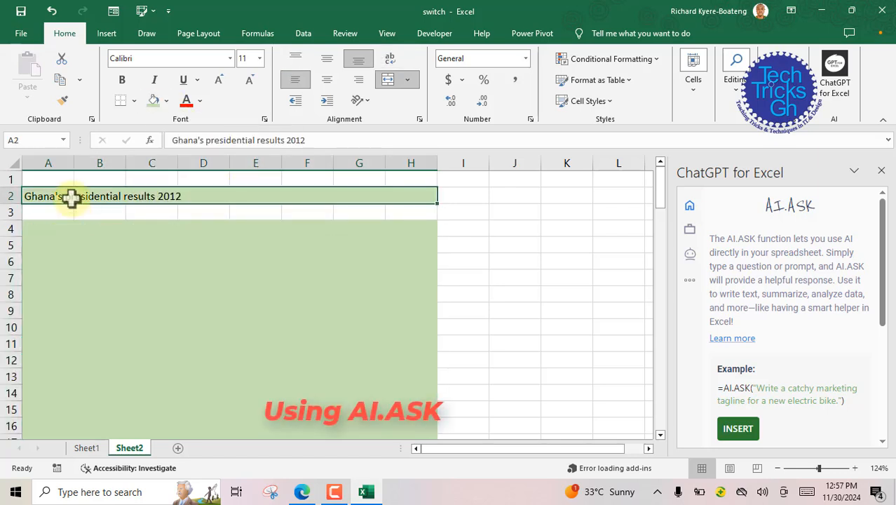
Step: Enter the formula =AI.ASK(A2) in merged cell A4 and view the generated answer
click(51, 232)
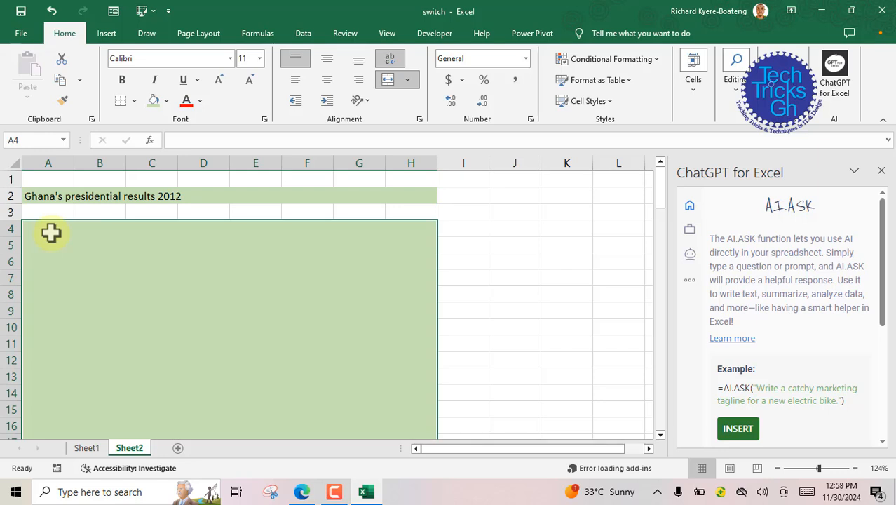
text(=AI)
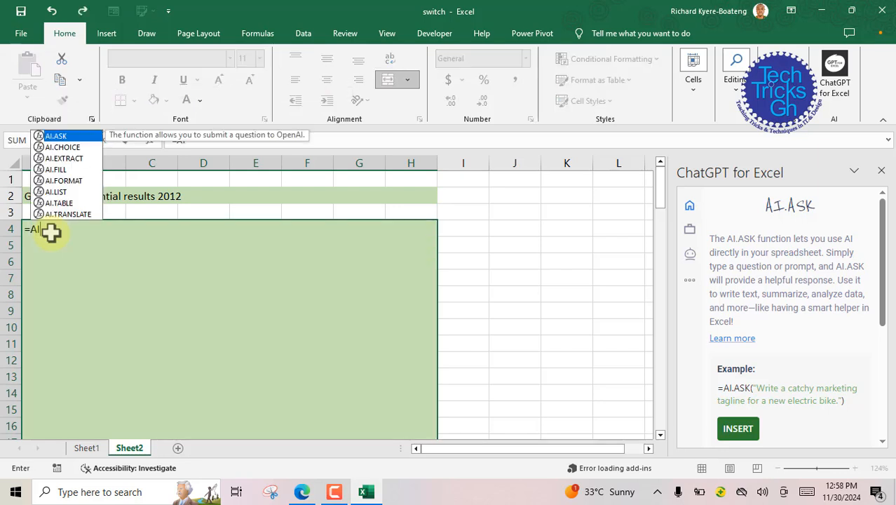
text(.ASK)
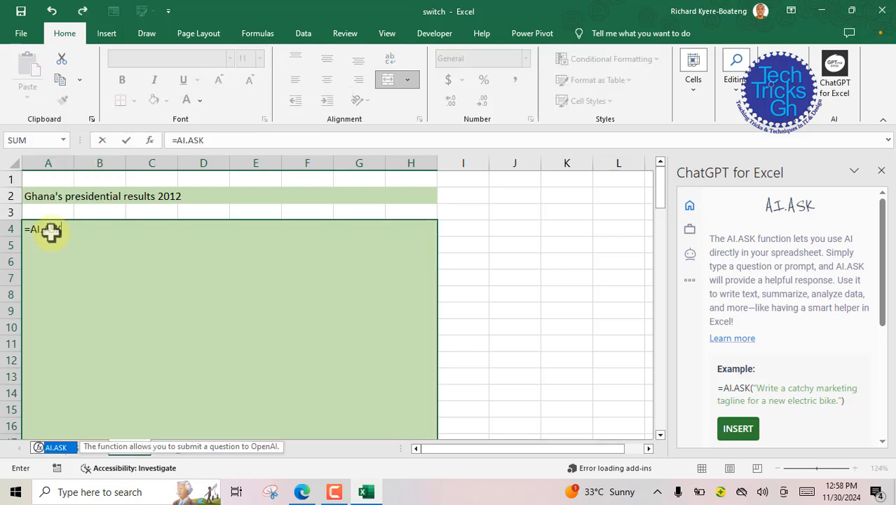
text(()
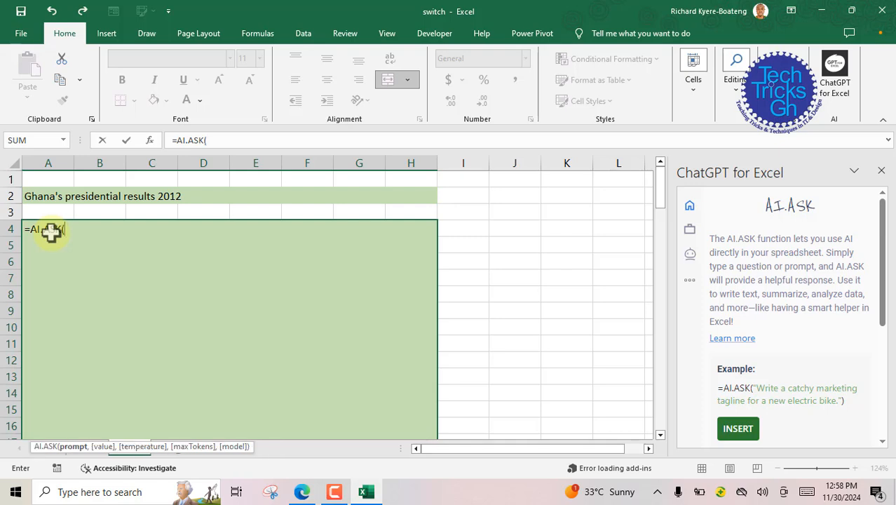
click(31, 195)
text())
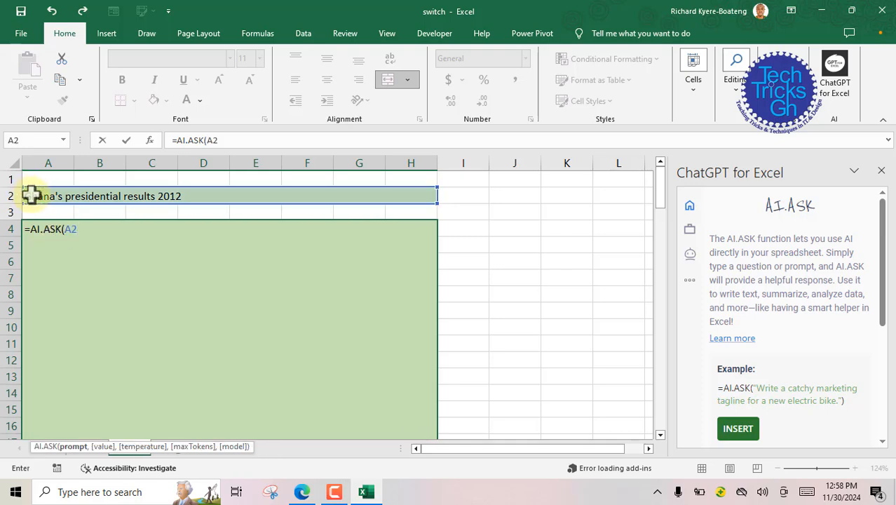
text())
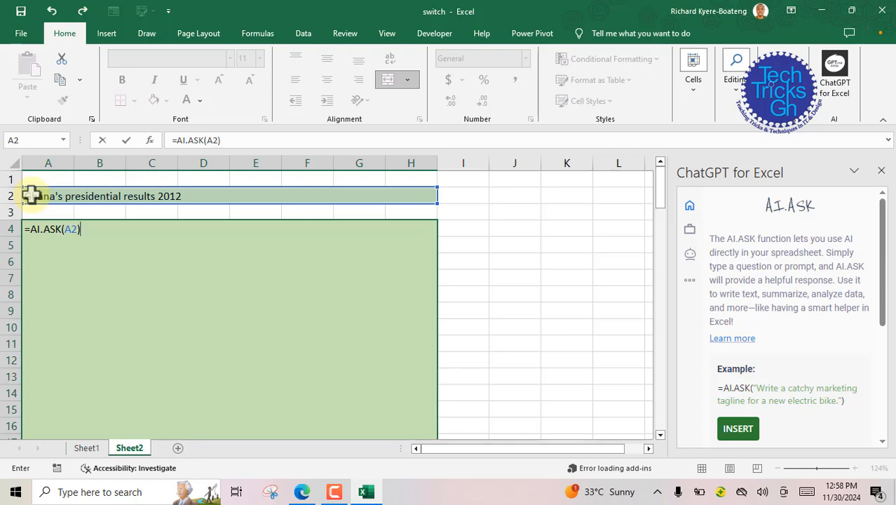
key(Return)
scroll(120, 340, up, 20)
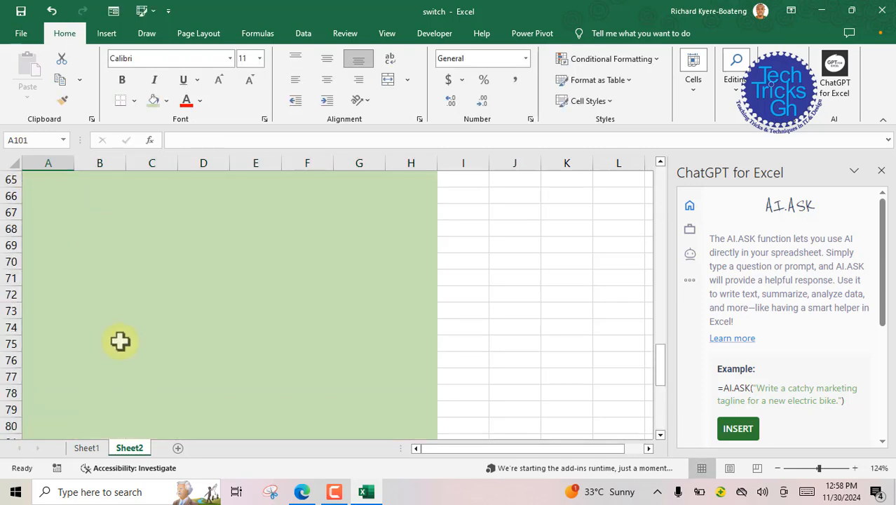
scroll(120, 341, up, 2)
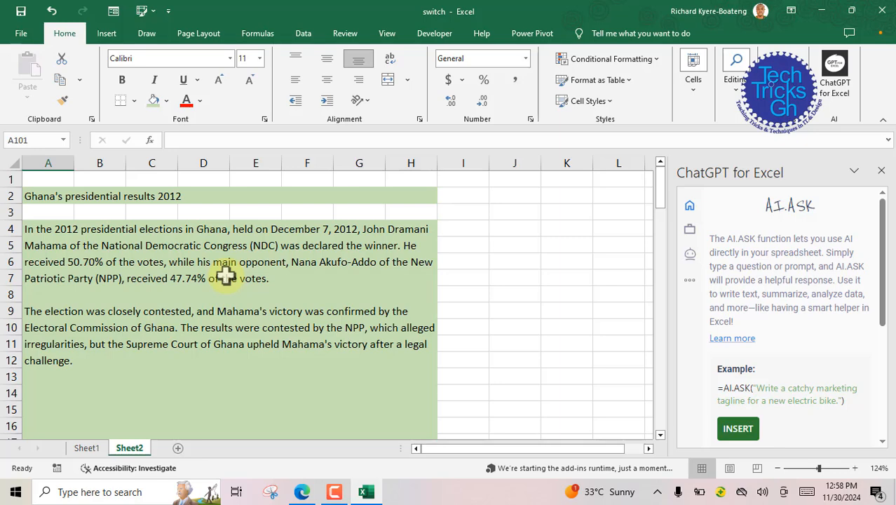
Step: Change the query in A2 to "Ghana's presidential results 2016"
click(170, 200)
click(307, 139)
key(BackSpace)
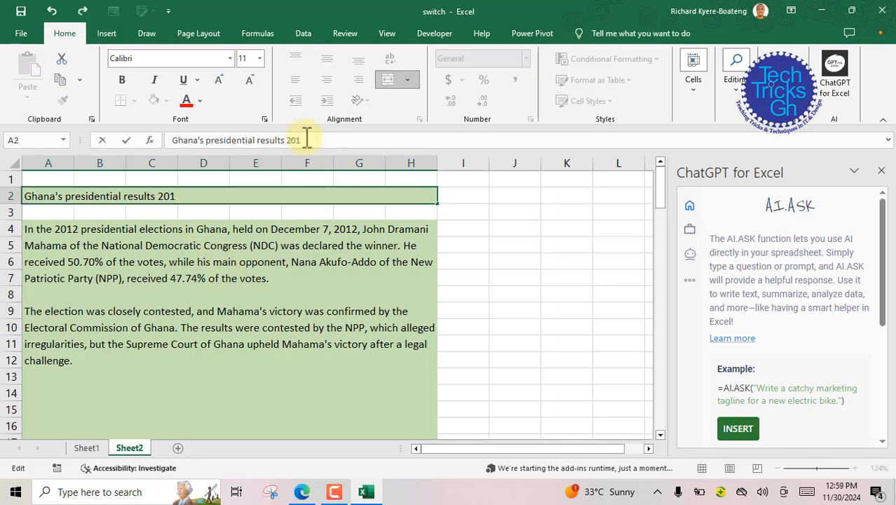
text(6)
key(Return)
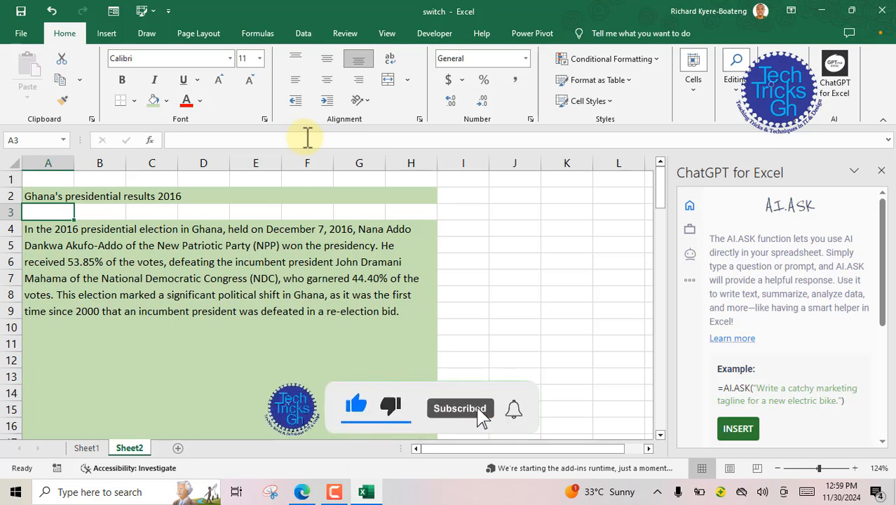
Step: Change the query in A2 to "Ghana's presidential results 2020"
key(Up)
click(306, 137)
key(BackSpace)
text(0)
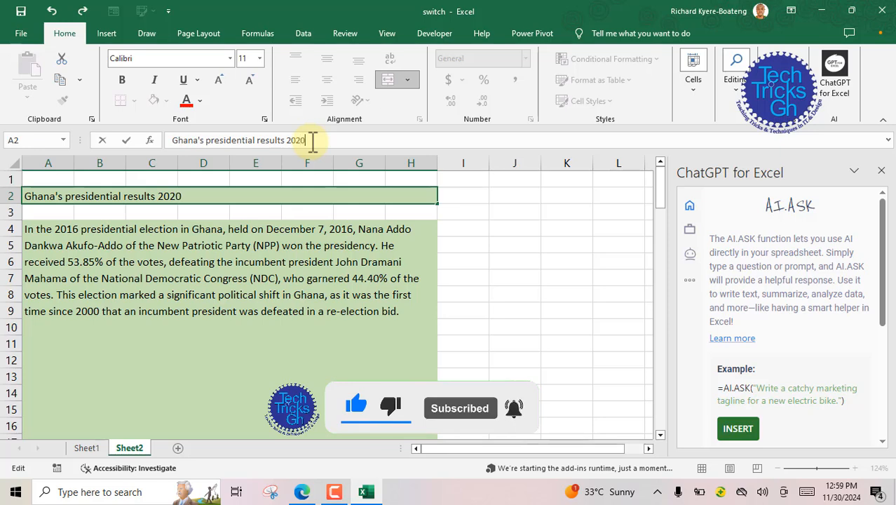
key(Return)
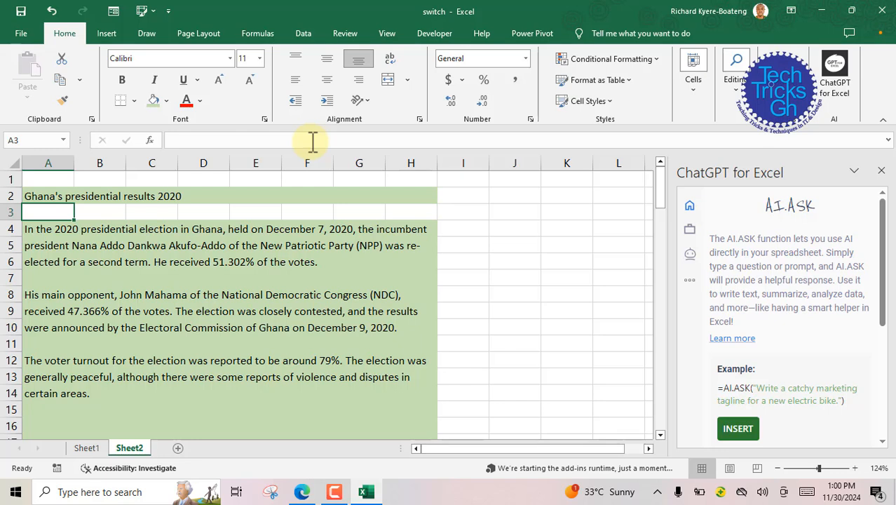
Step: Extend the query in A2 to "Ghana's presidential results 2020, Regions, Females, Males"
click(183, 197)
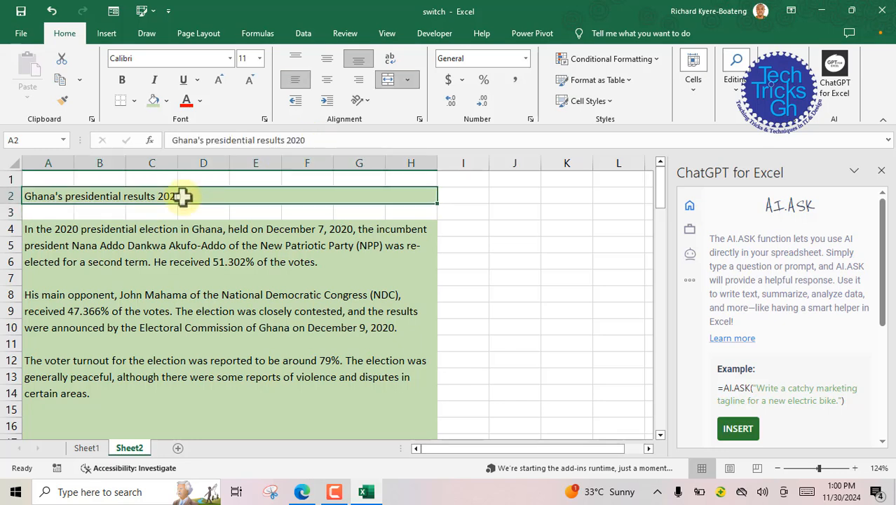
double_click(183, 197)
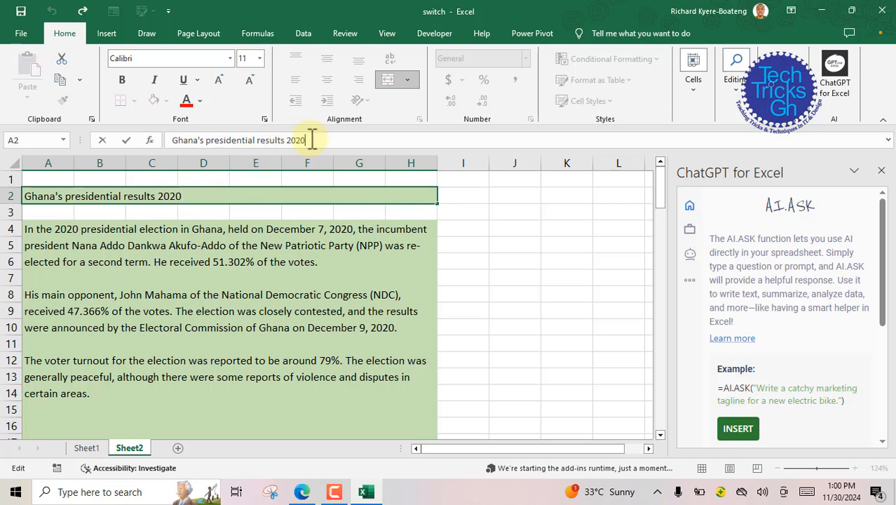
text(, Regions, )
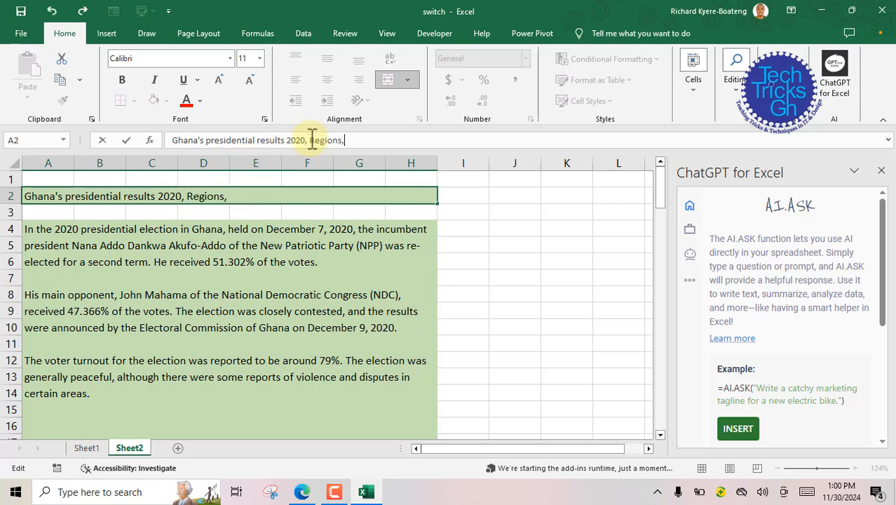
text(Female)
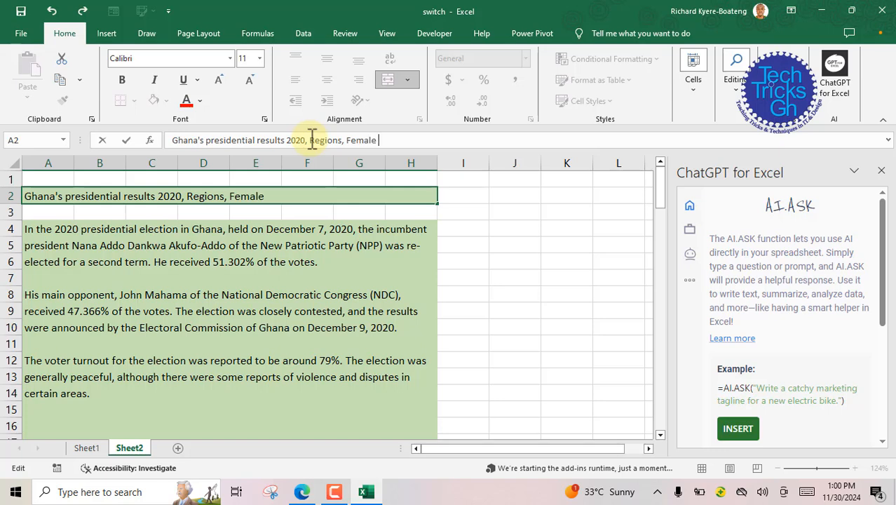
text(s, Males)
click(376, 140)
text(s)
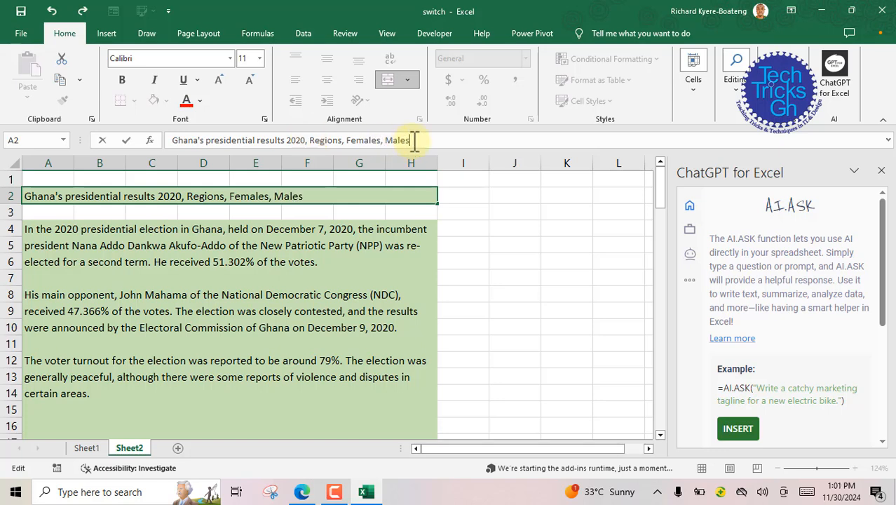
key(Return)
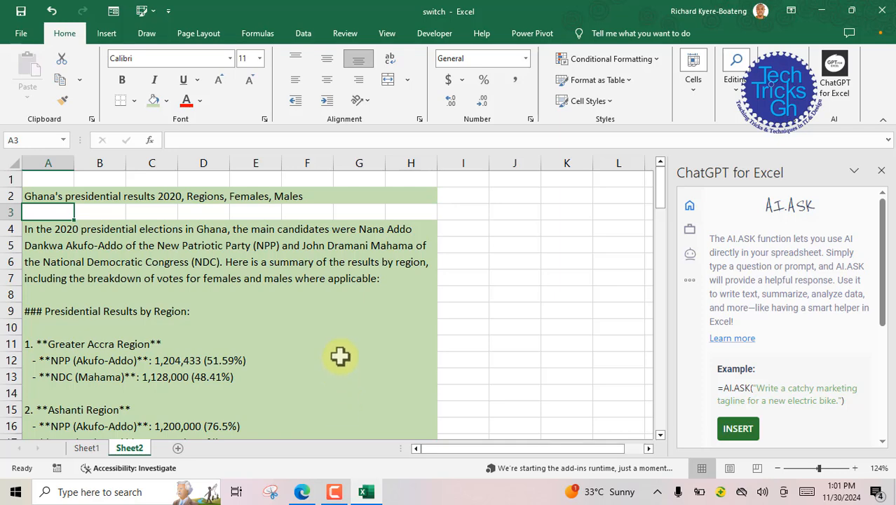
Step: Read through the whole generated answer, from the results by region to the gender breakdown and summary
scroll(340, 357, down, 2)
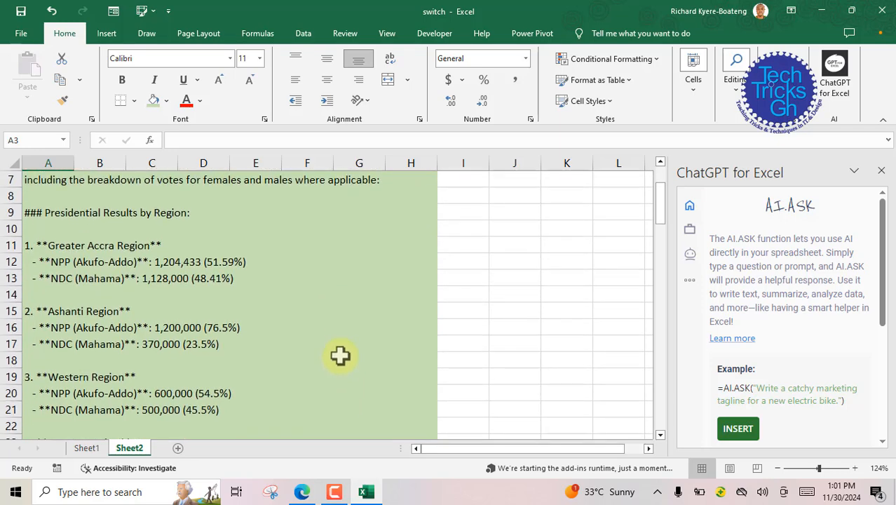
scroll(340, 357, down, 6)
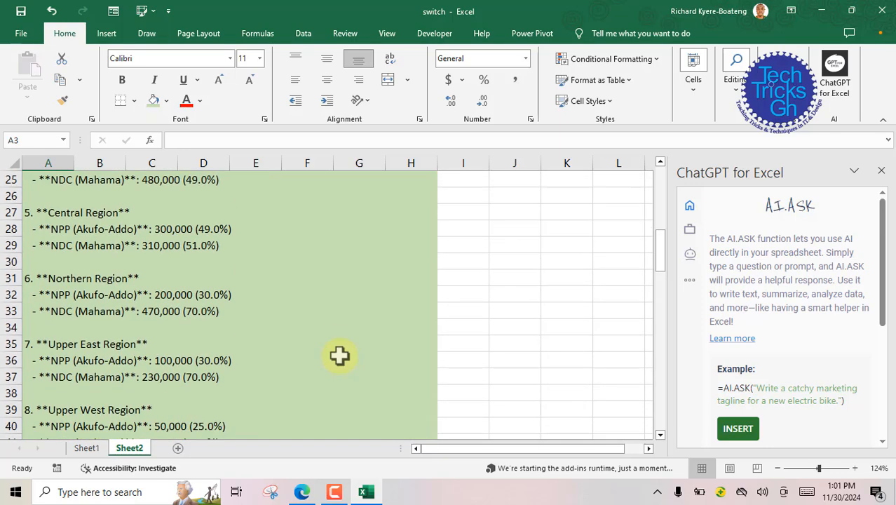
scroll(339, 356, down, 6)
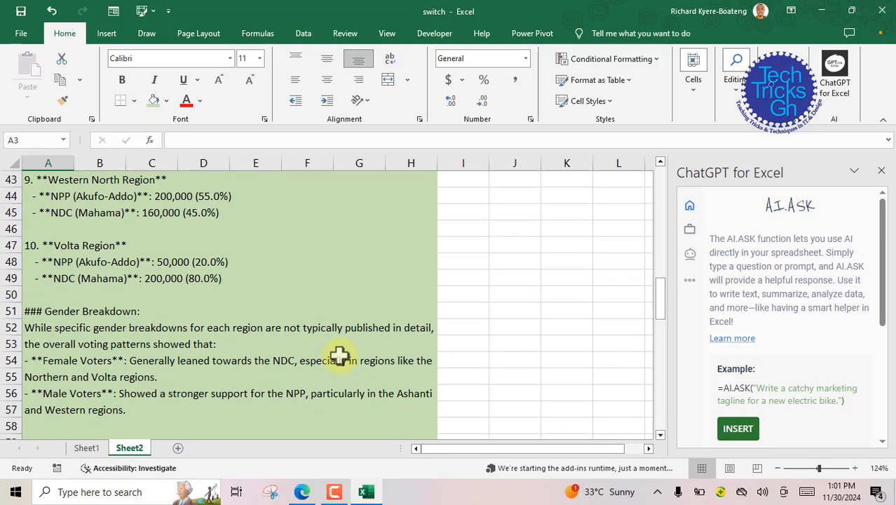
scroll(340, 357, down, 2)
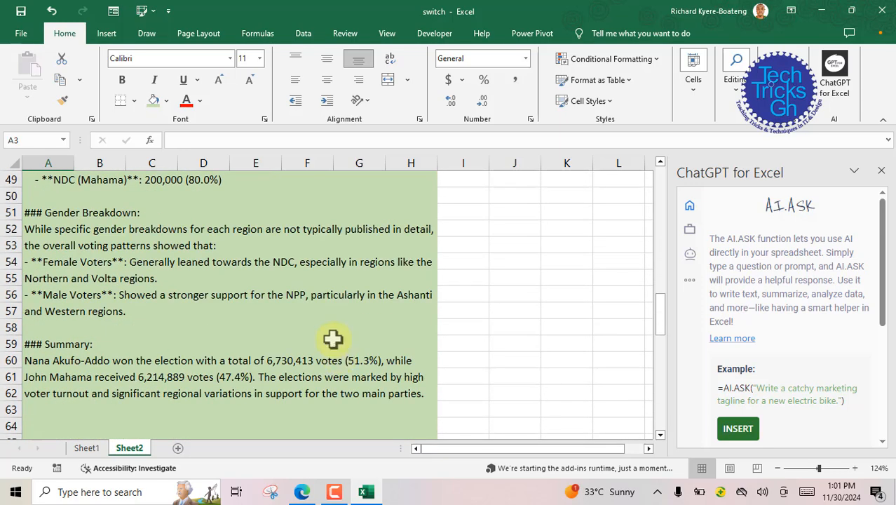
scroll(332, 340, down, 3)
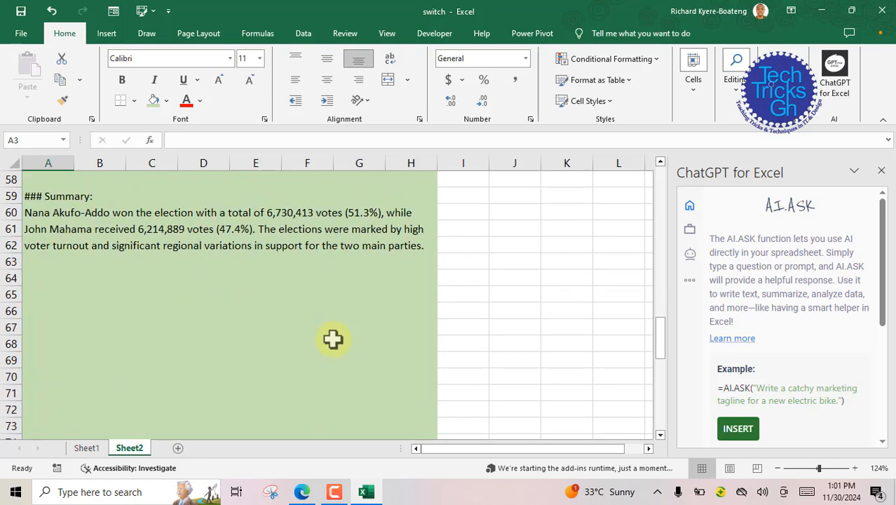
scroll(333, 339, up, 1)
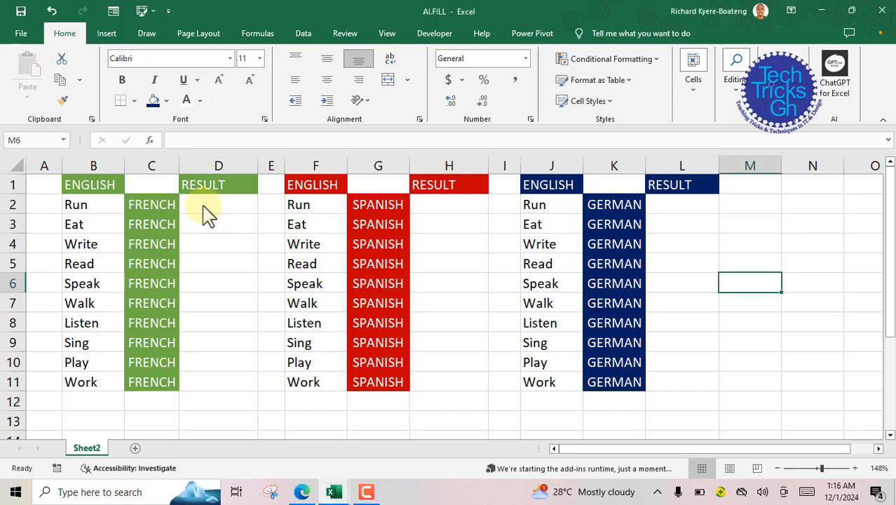
Step: Enter =AI.TRANSLATE(B2,C2) in D2 of the French table and fill the formula down to D11
click(203, 204)
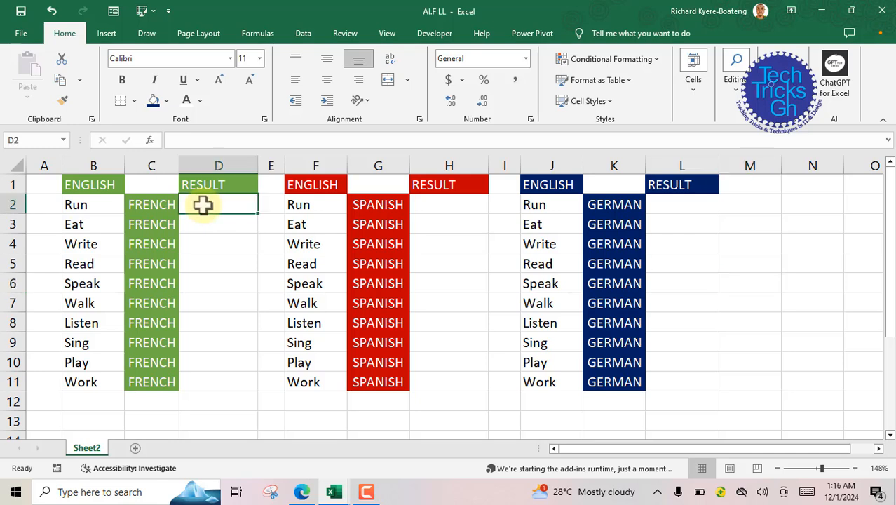
text(=AI)
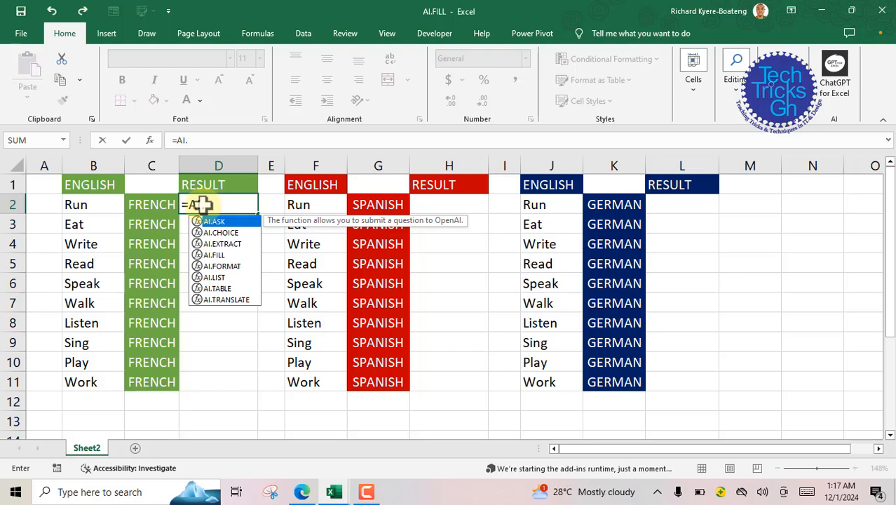
text(.TRANSLATE)
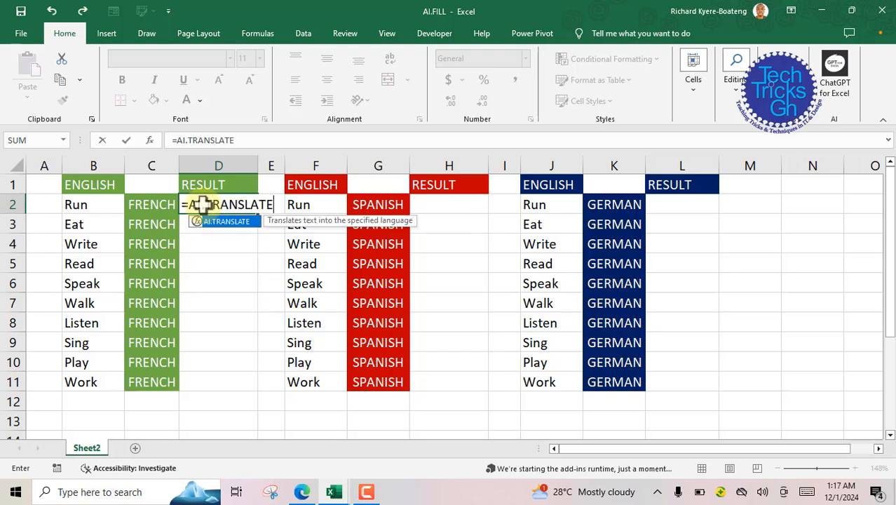
text(()
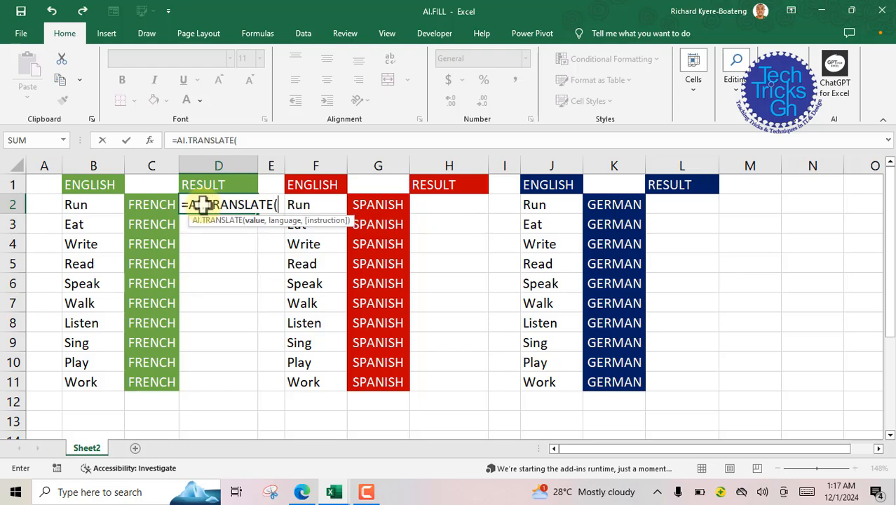
click(75, 206)
text(,)
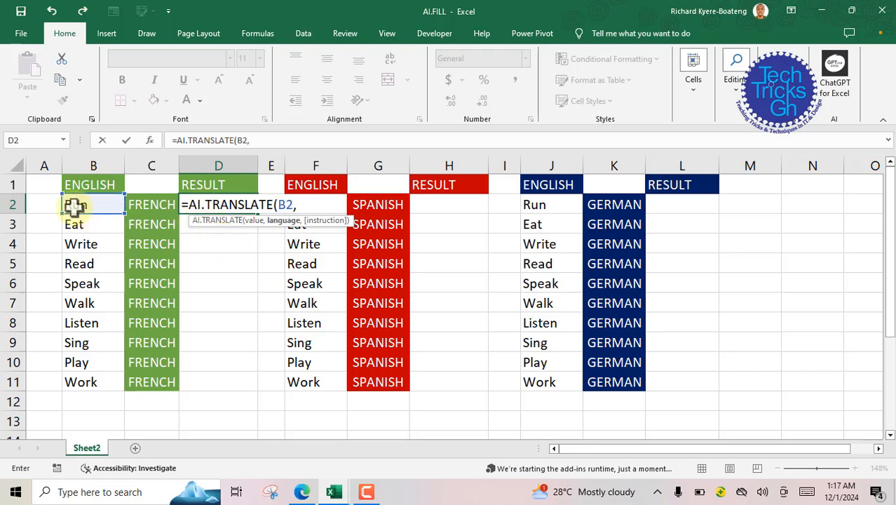
click(143, 205)
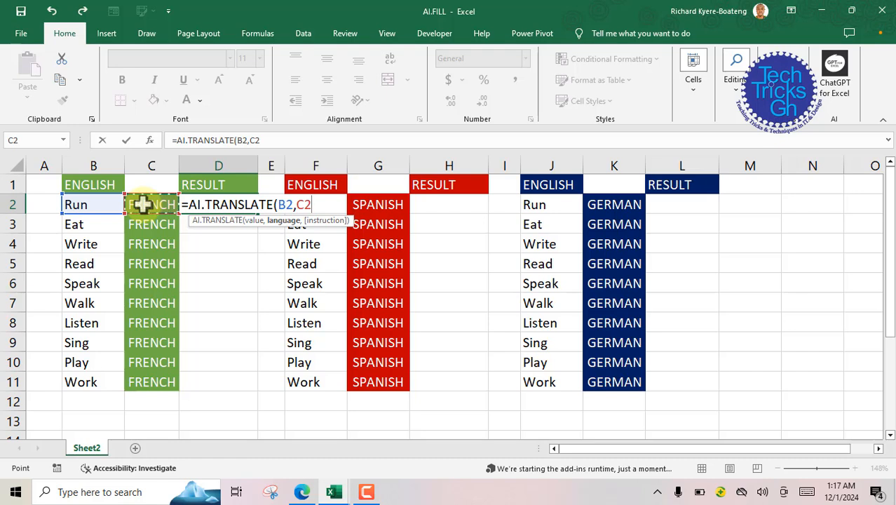
text())
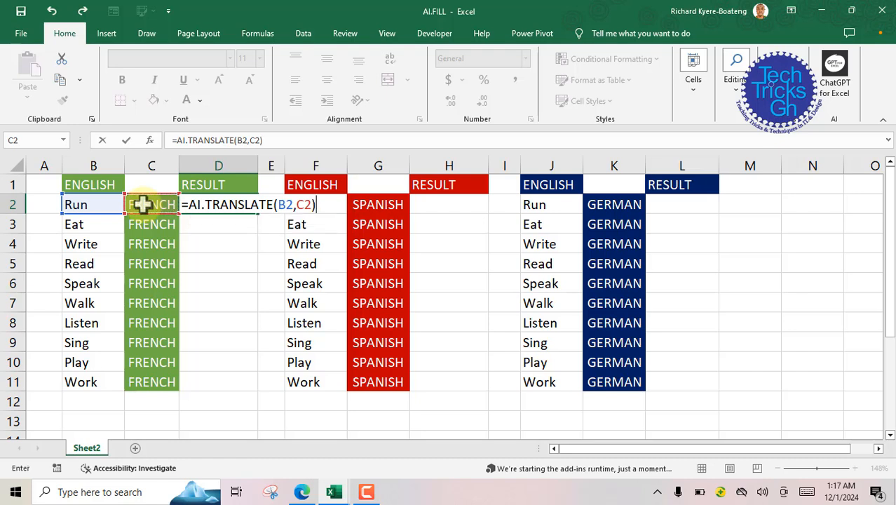
key(Return)
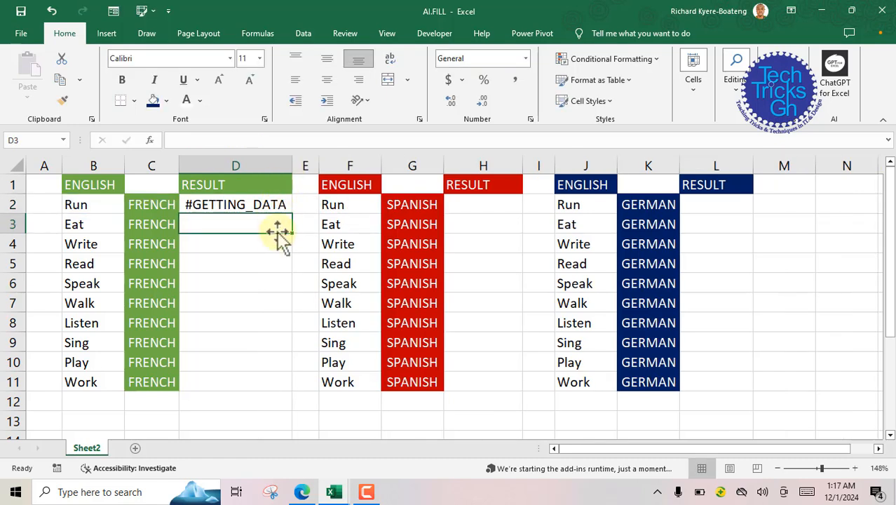
click(224, 201)
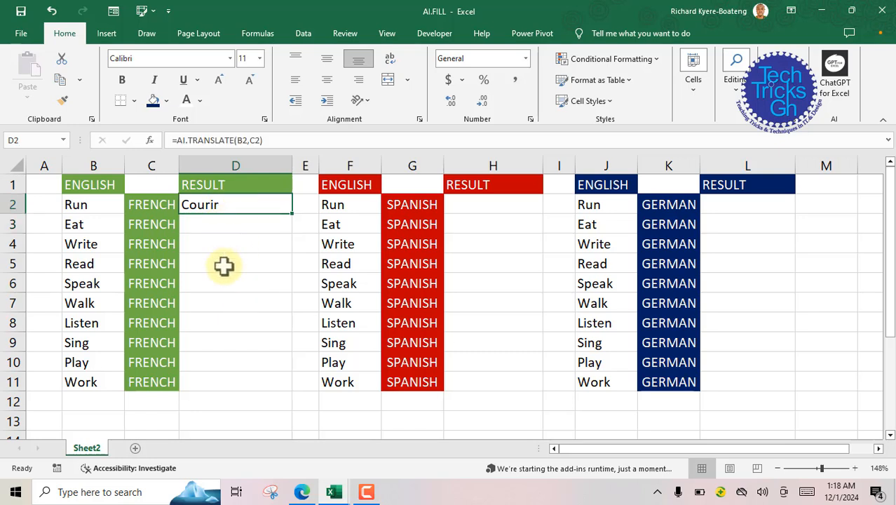
drag(293, 214, 294, 392)
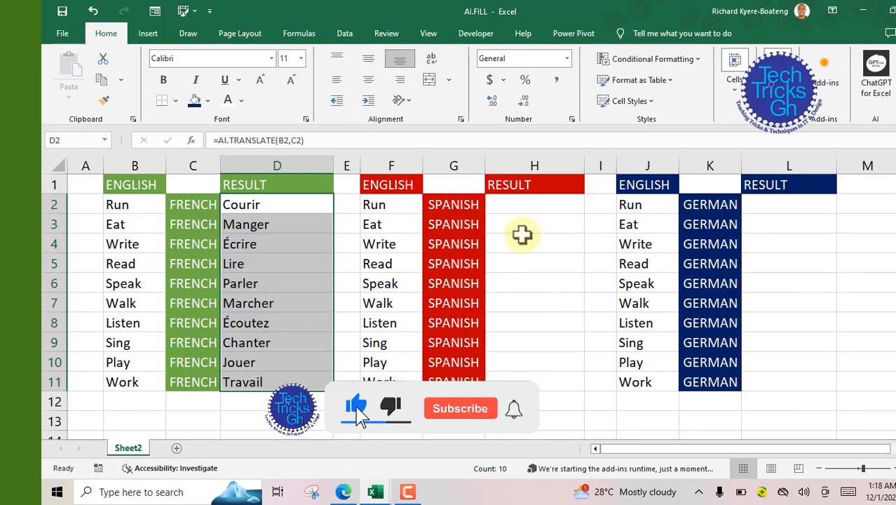
Step: Enter =AI.TRANSLATE(F2,G2) in H2 of the Spanish table and fill the formula down to H11
click(526, 207)
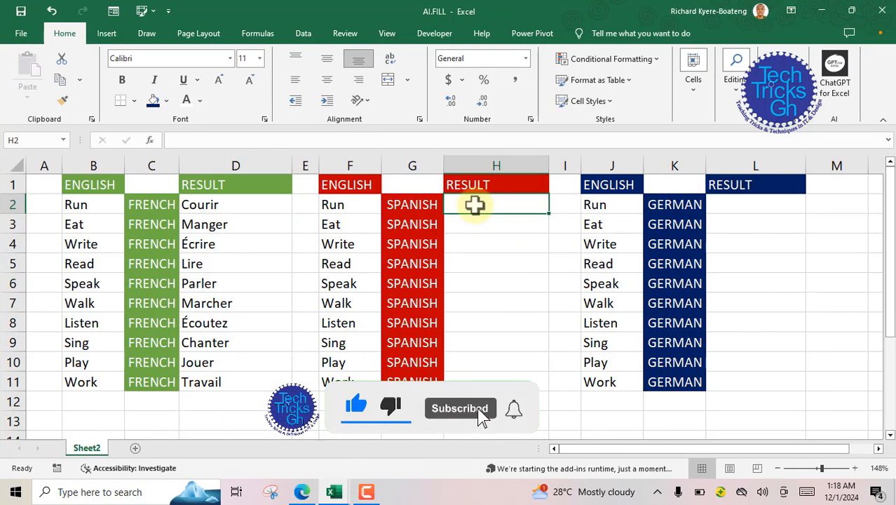
text(=)
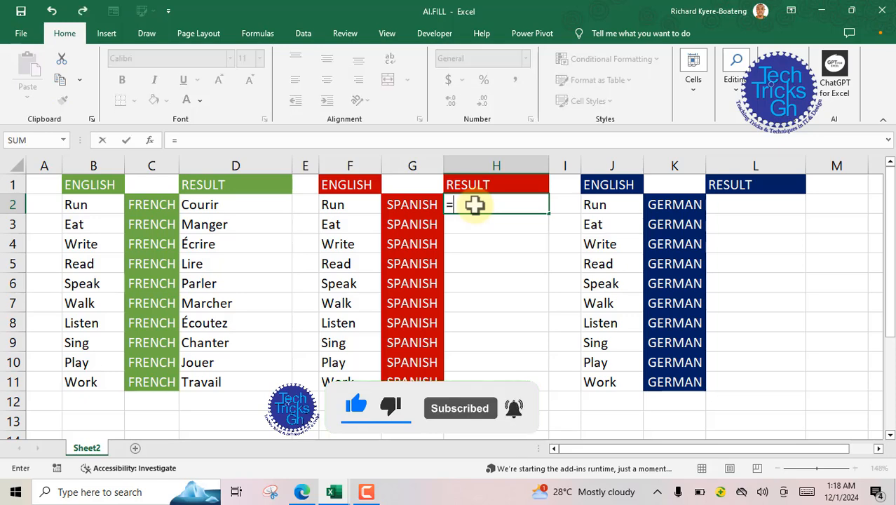
text(AI.)
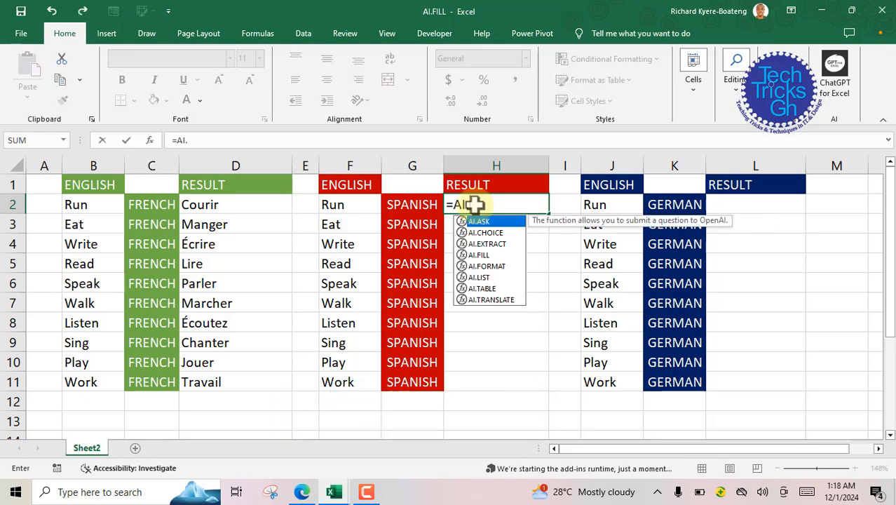
text(TRANSLATE)
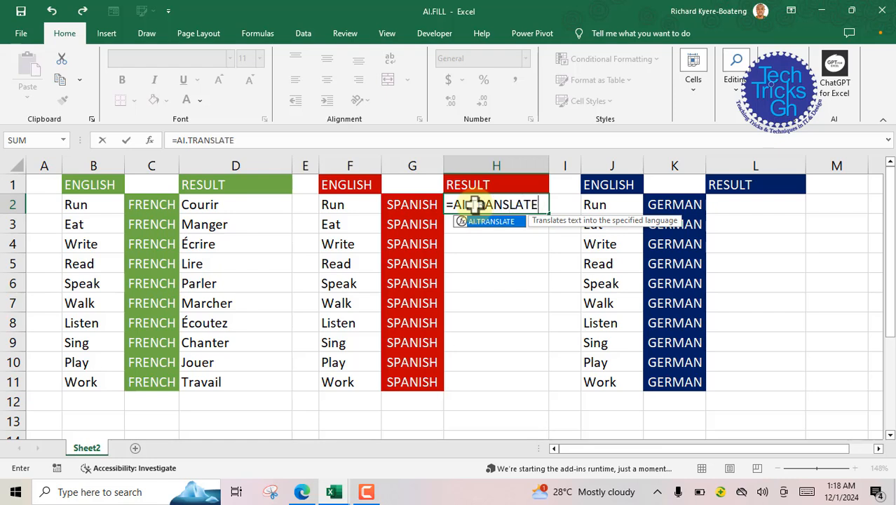
text(()
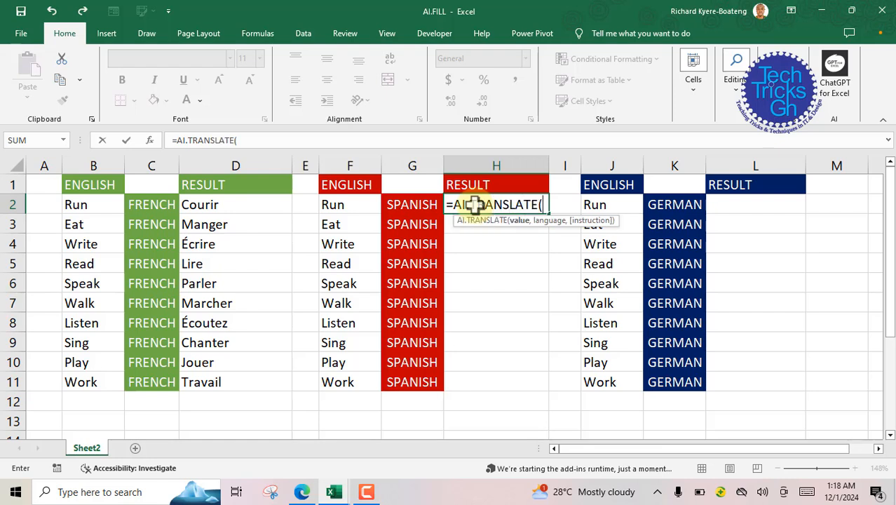
click(328, 204)
text(,)
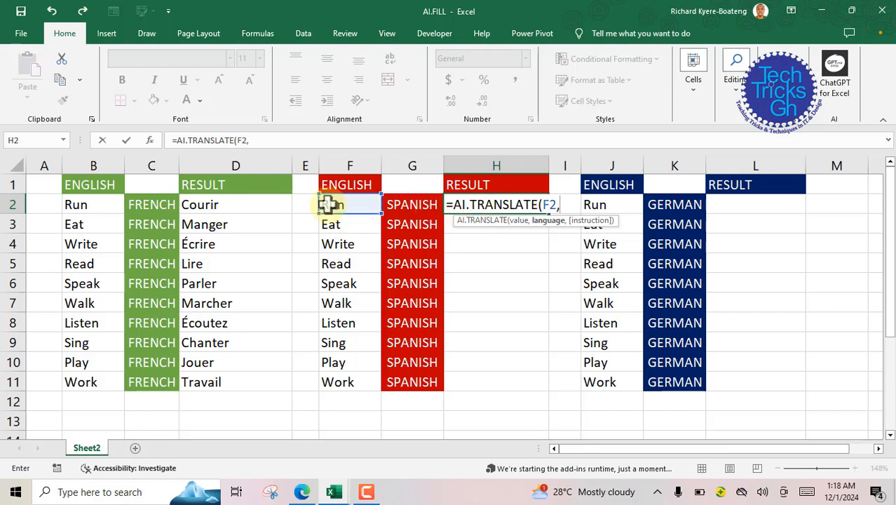
click(404, 204)
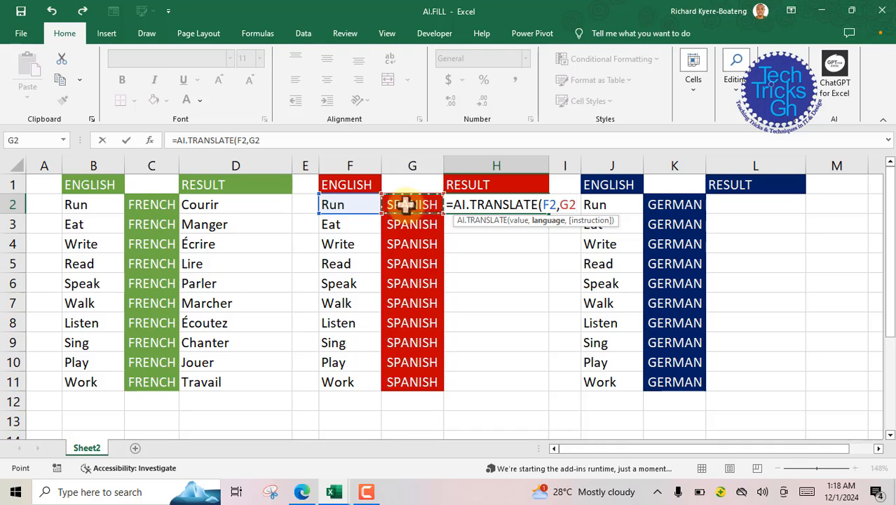
text())
key(Return)
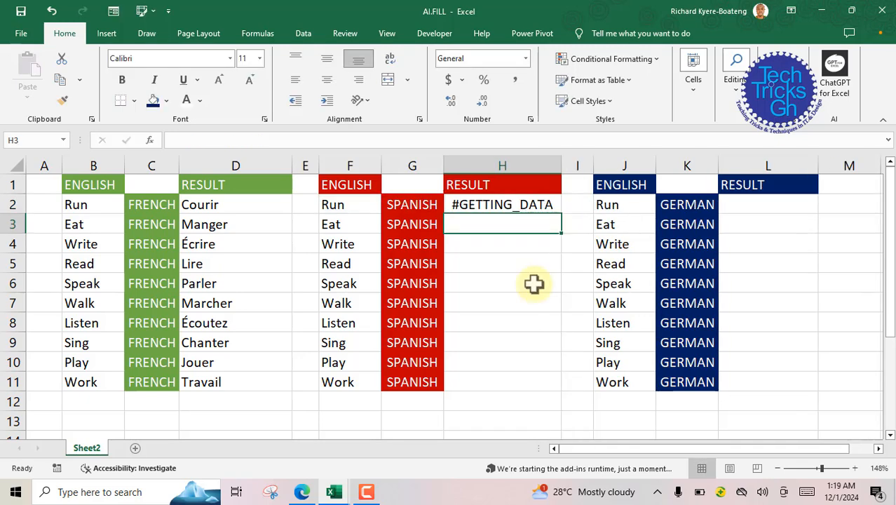
click(493, 204)
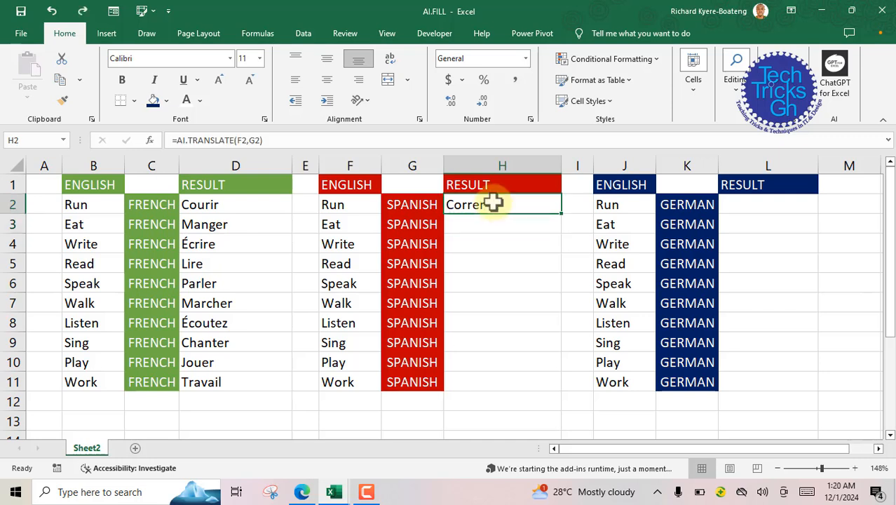
drag(562, 210, 565, 392)
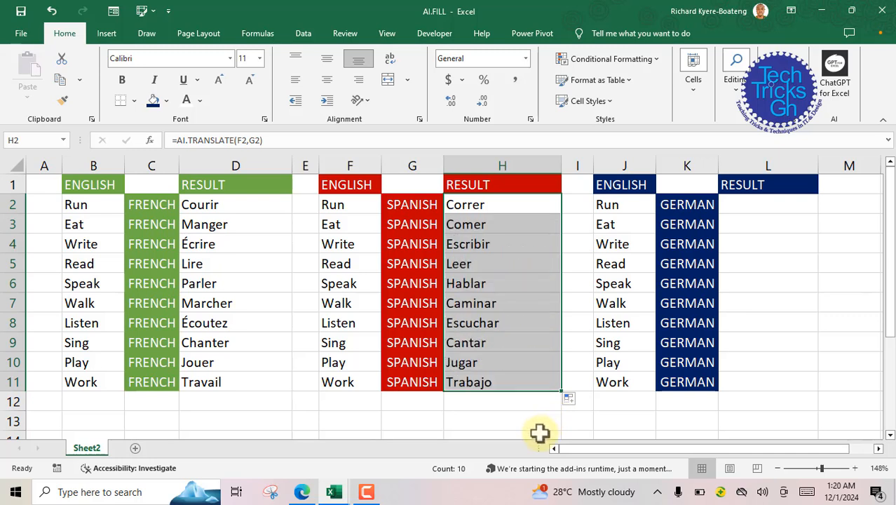
Step: Enter =AI.TRANSLATE(J2,K2) in L2 of the German table and fill the formula down to L11
click(768, 206)
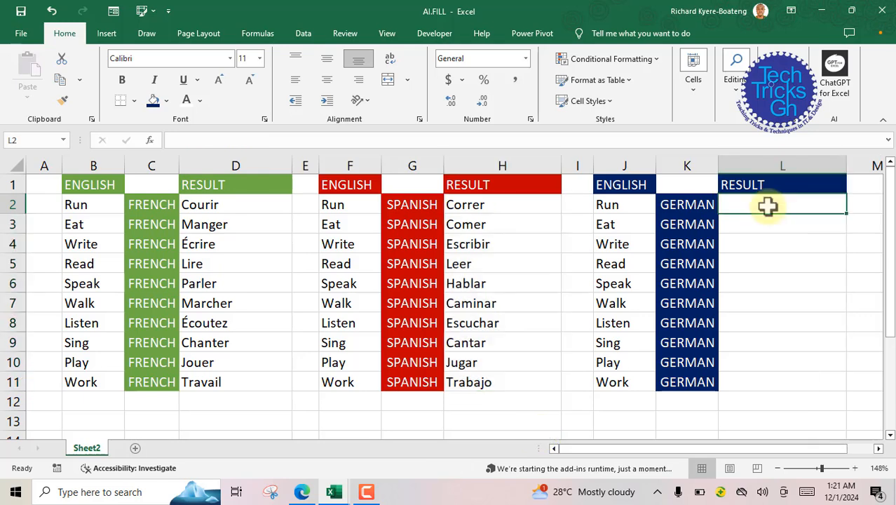
text(=)
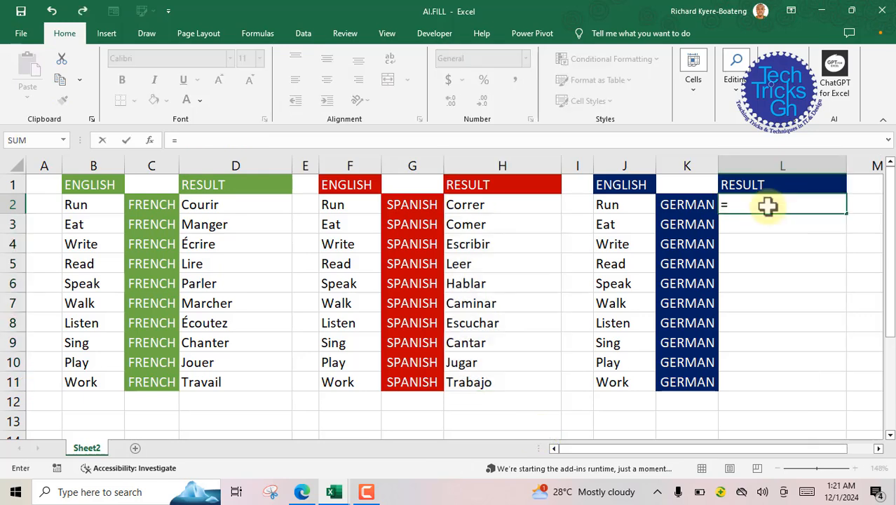
text(AI.TR)
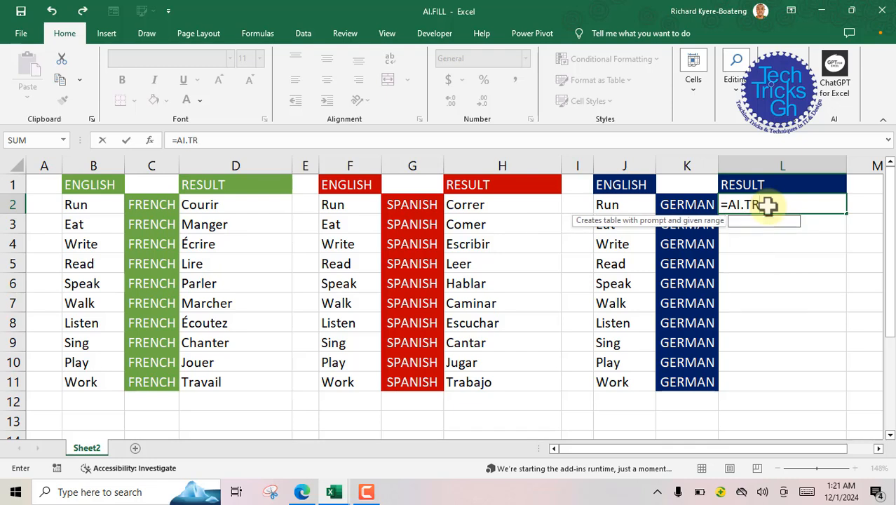
text(ANSLATE)
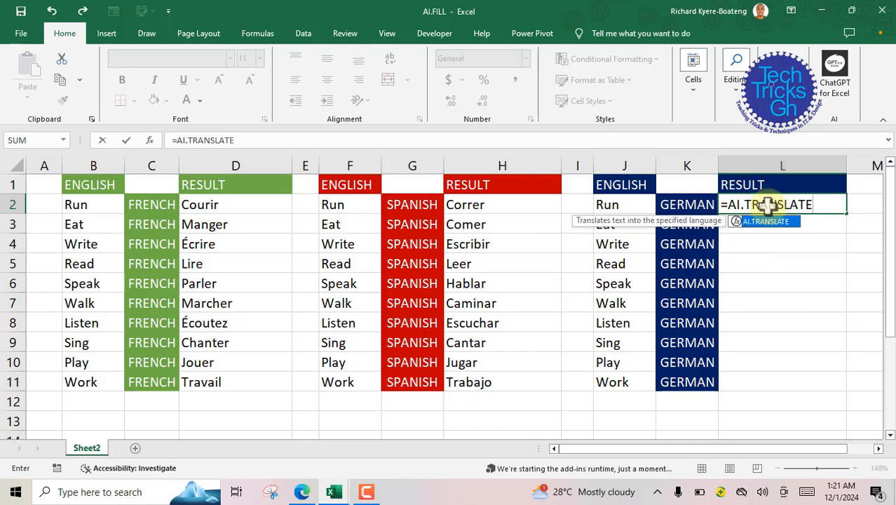
text(()
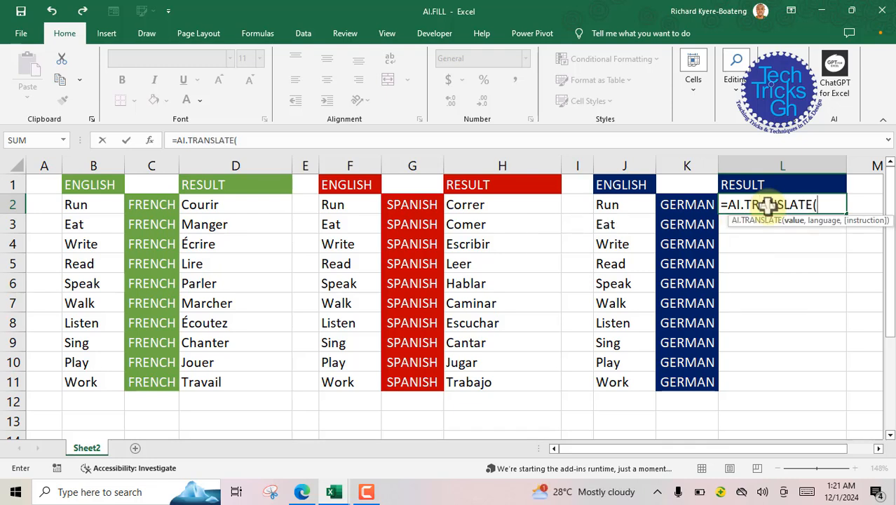
click(615, 205)
text(,)
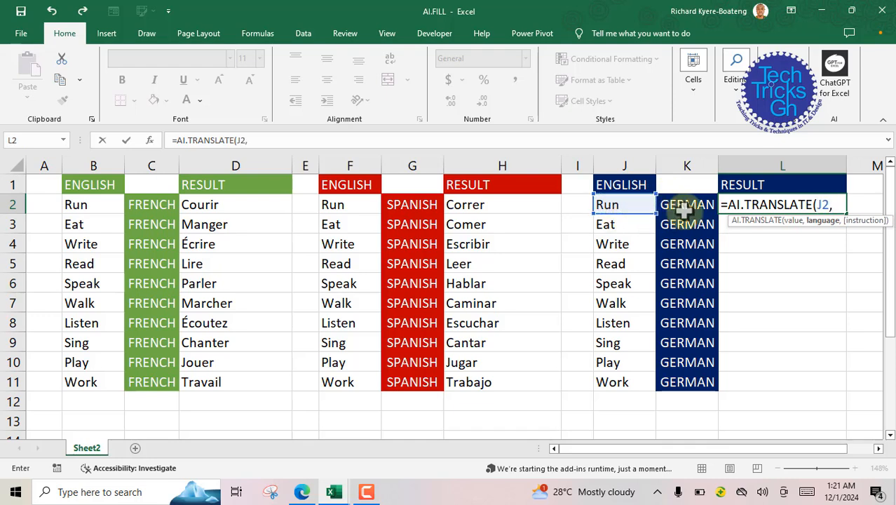
click(683, 209)
key(ctrl+Return)
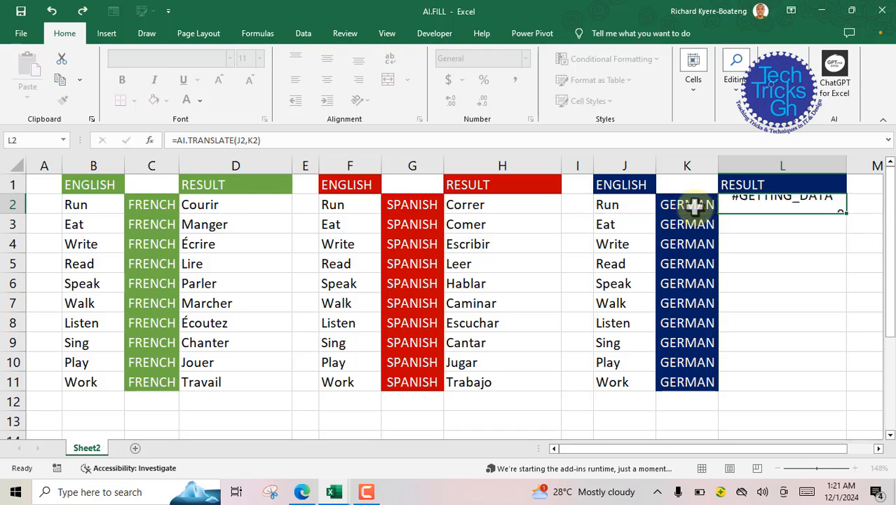
key(Return)
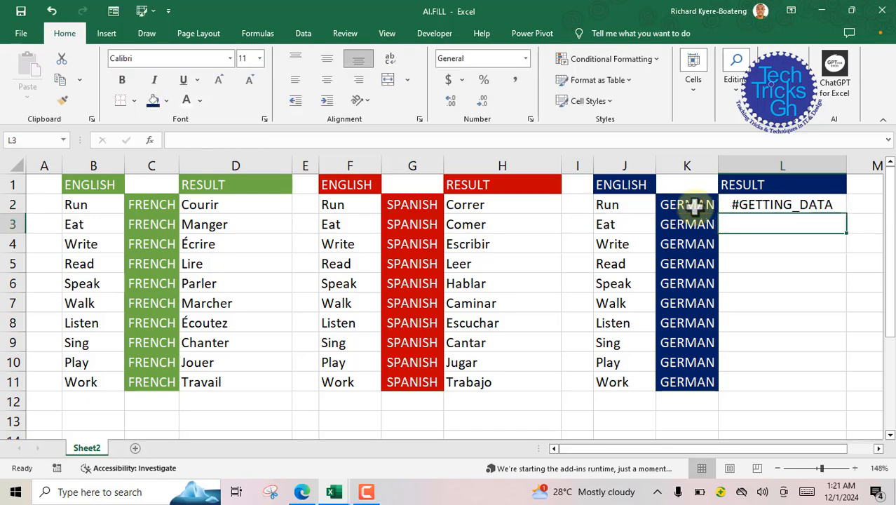
click(756, 203)
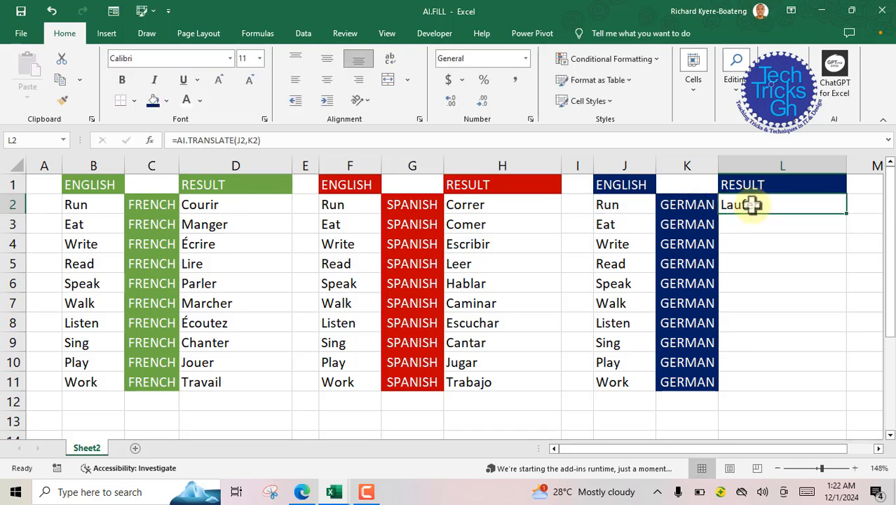
drag(847, 213, 845, 387)
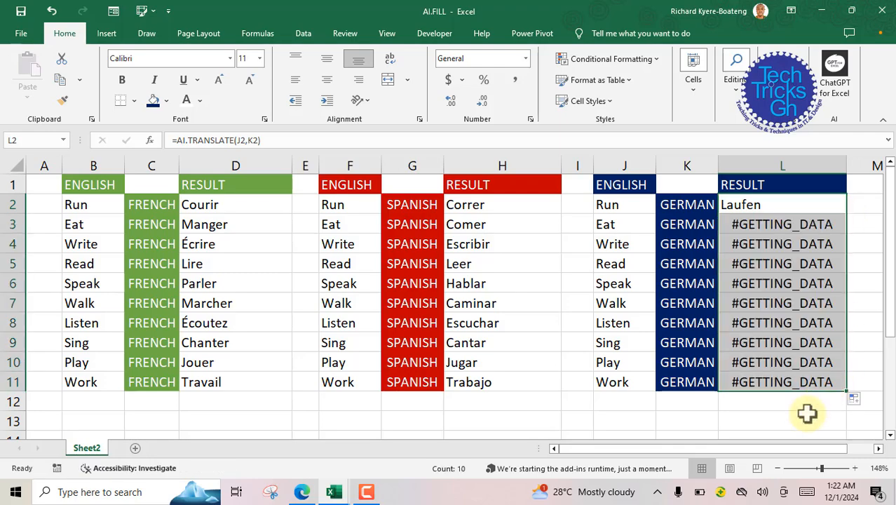